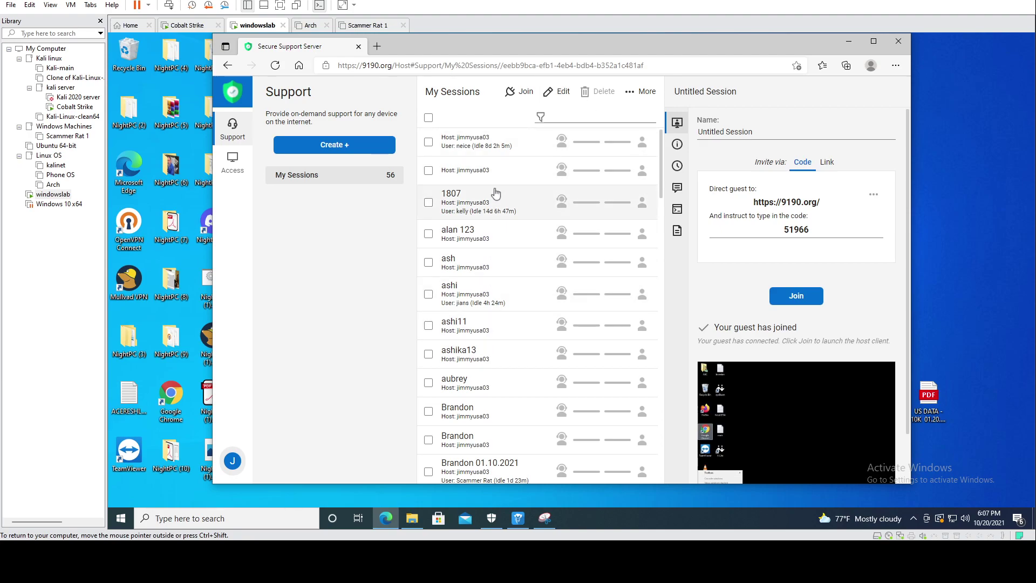
Step: Scroll down the My Sessions list in the ConnectWise Control console
scroll(507, 321, "down", 2)
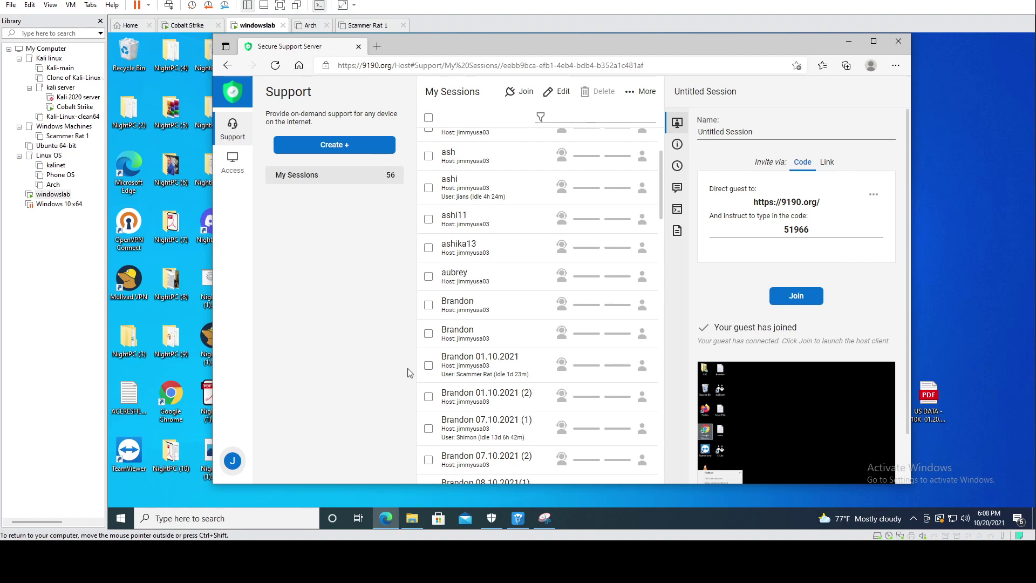
Step: In a new tab, Google 'connectwise LLC' and briefly check the first ad before returning
left_click(376, 46)
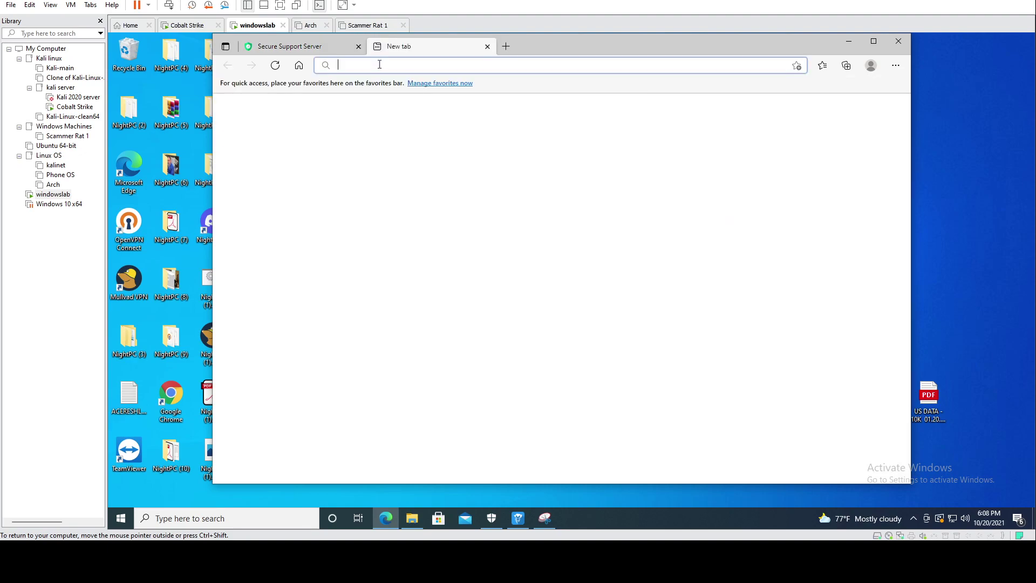
type("google.com")
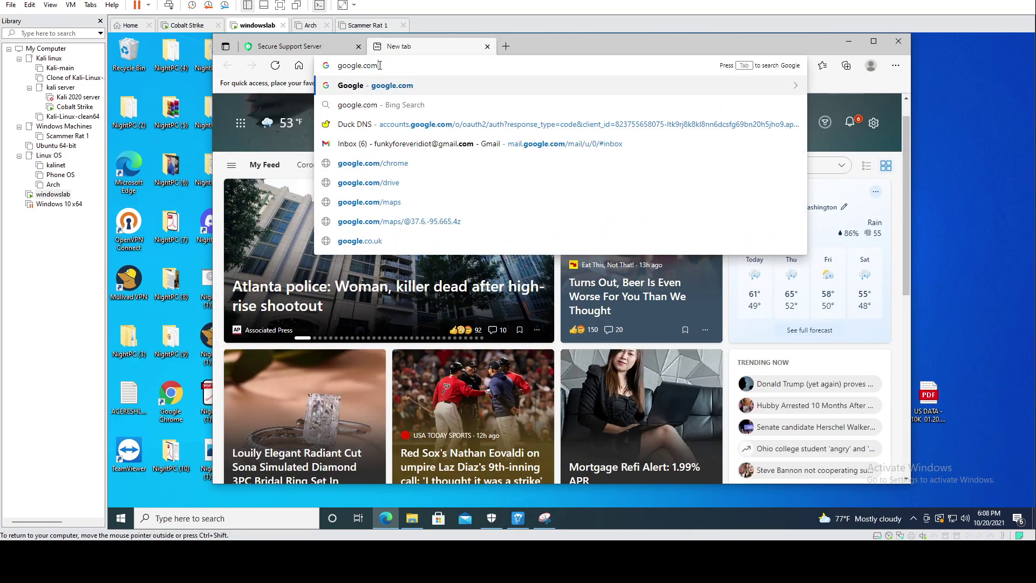
key("Return")
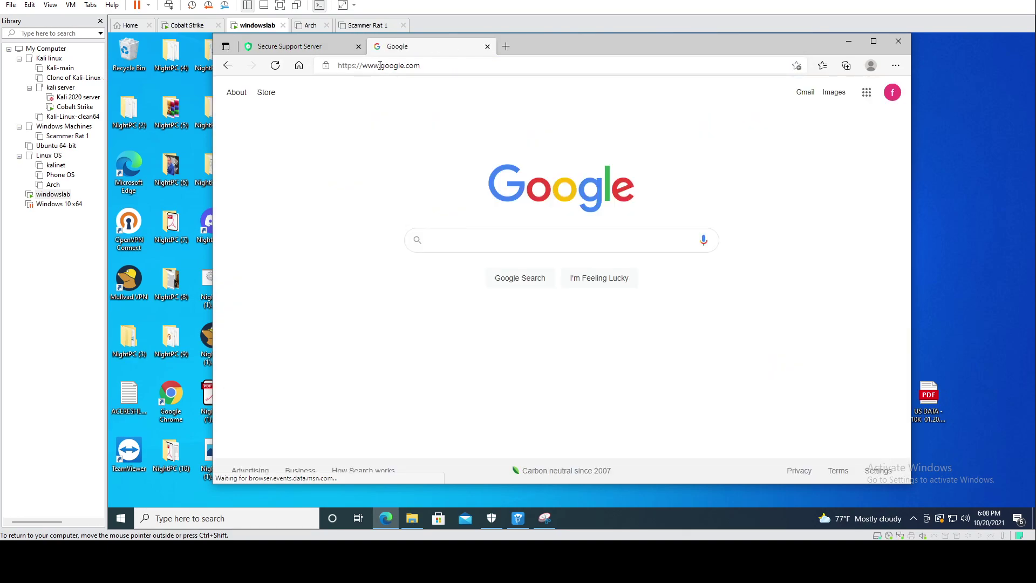
type("connectwis")
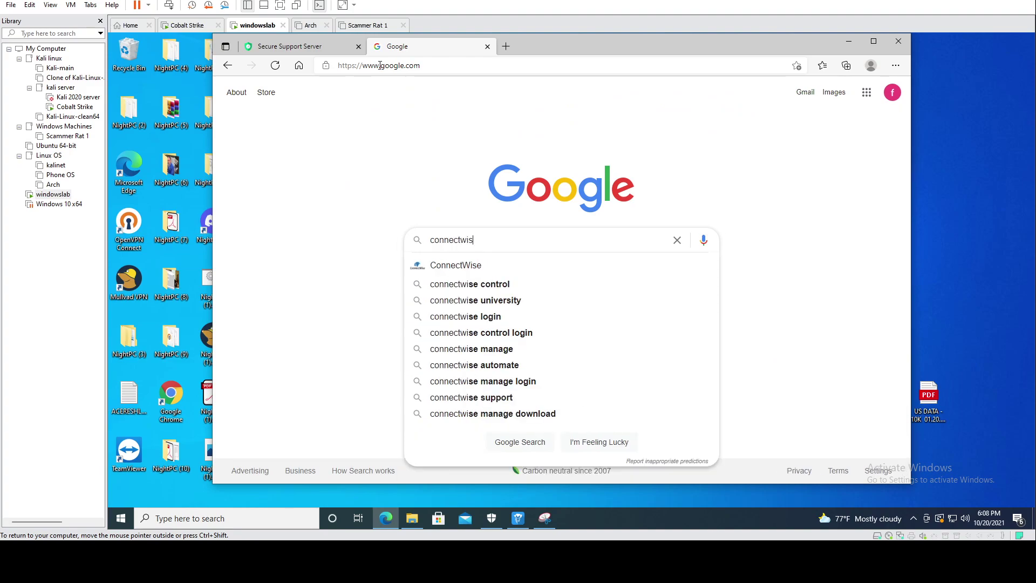
type("e LLC")
key("Return")
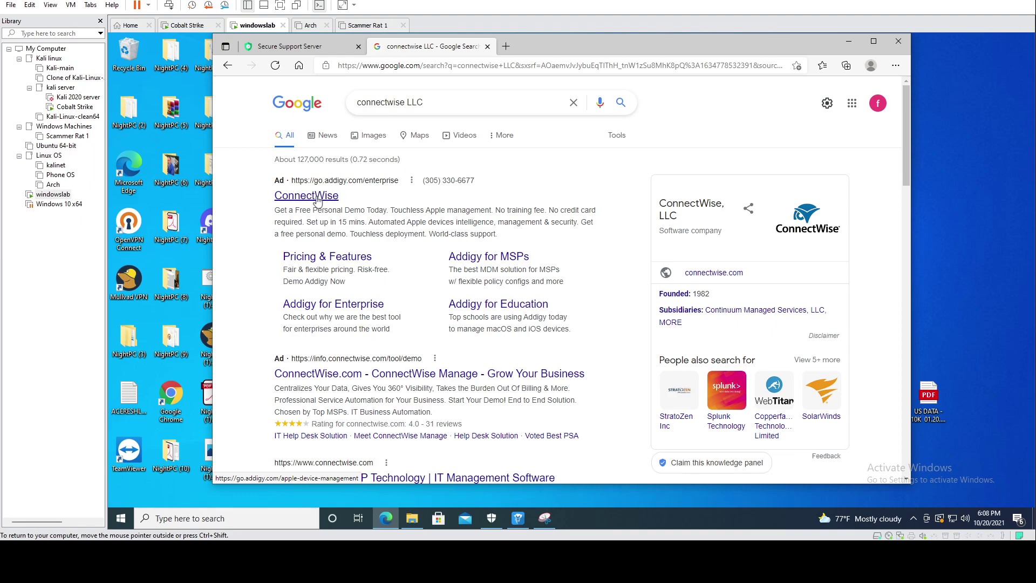
left_click(317, 197)
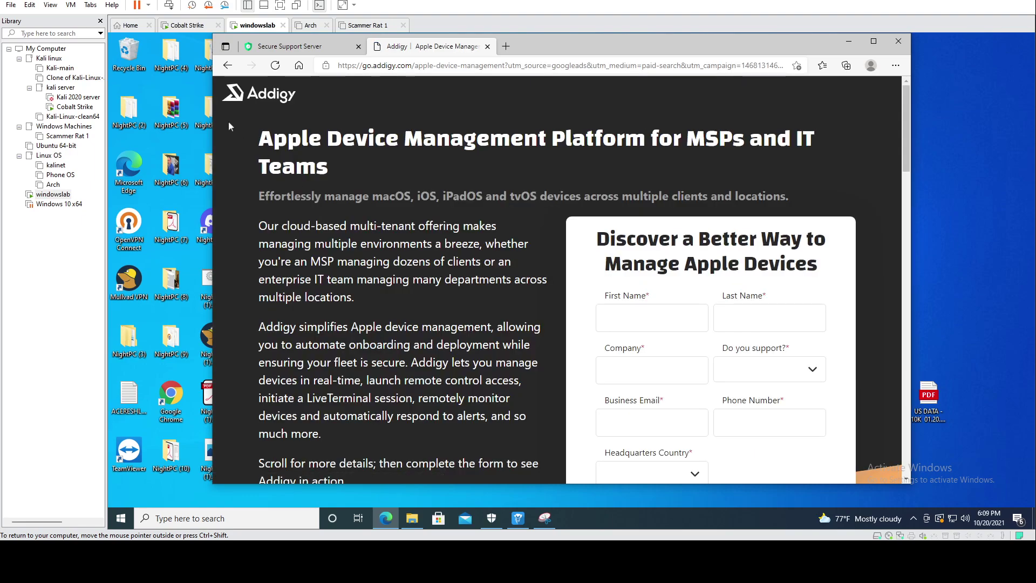
left_click(224, 65)
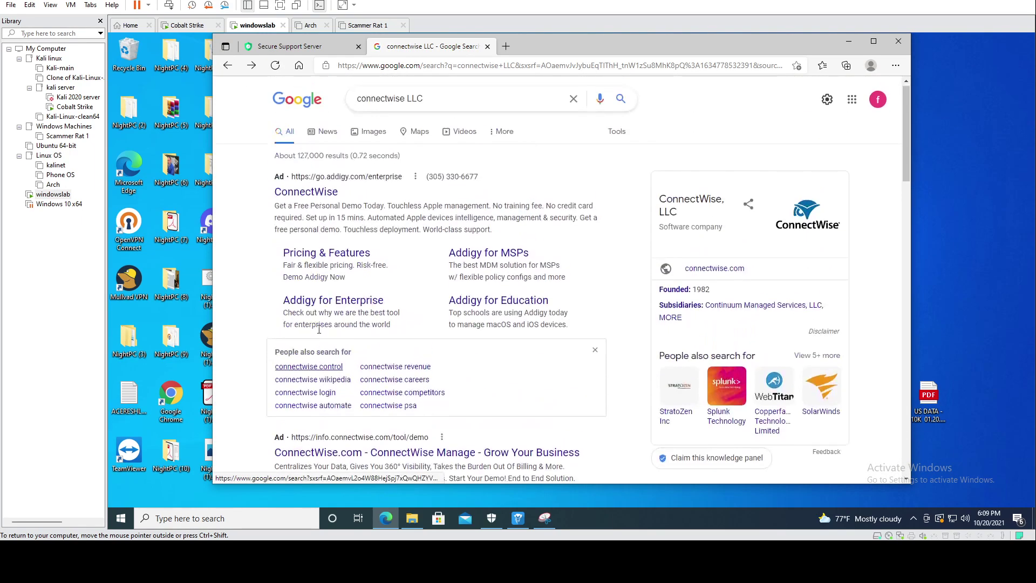
Step: Extend the query to 'connectwise LLC download' and scroll through the results
left_click(445, 102)
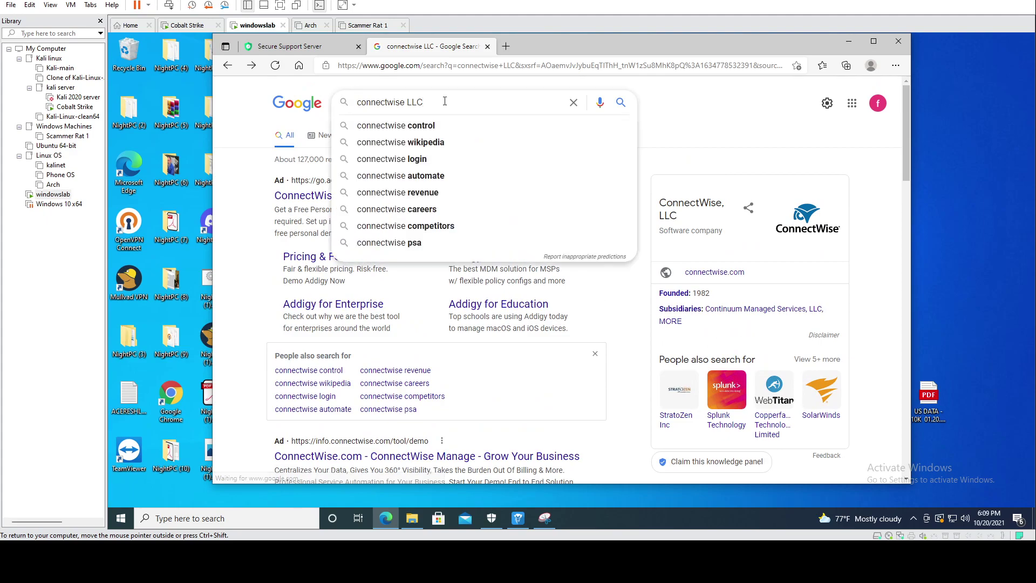
left_click(242, 327)
scroll(242, 326, "down", 5)
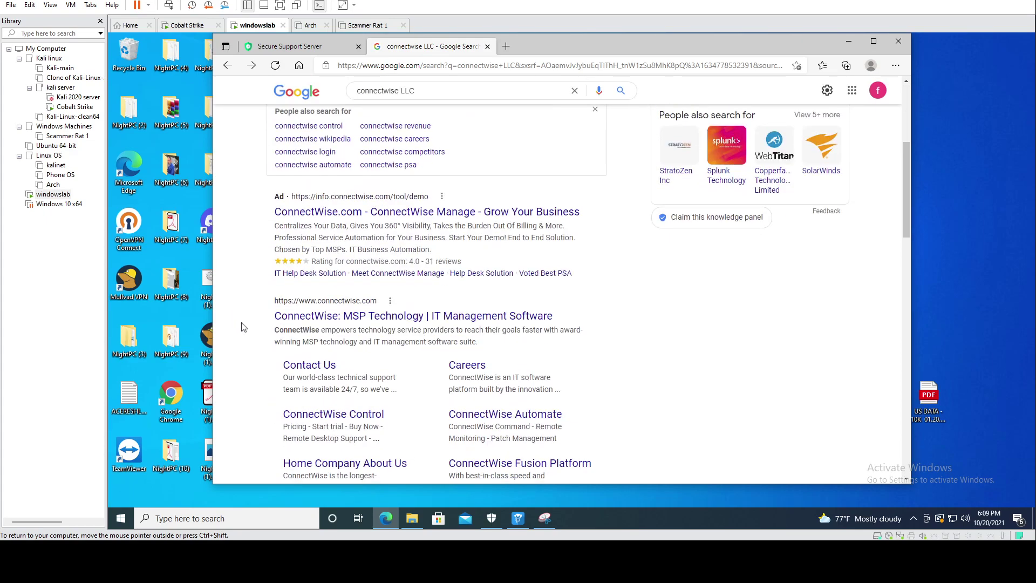
scroll(243, 326, "up", 5)
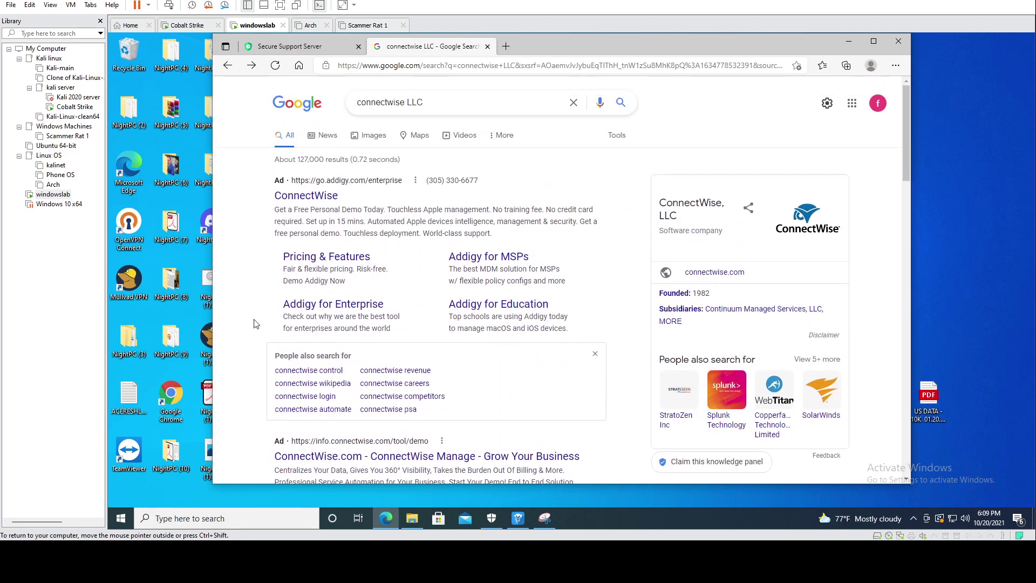
left_click(473, 98)
type("download")
key("Return")
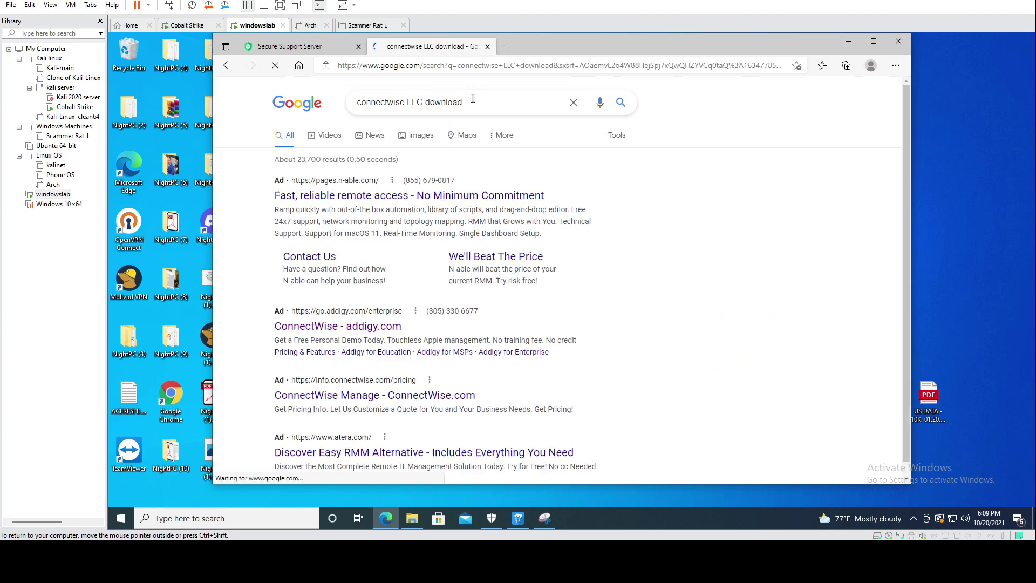
scroll(257, 376, "down", 3)
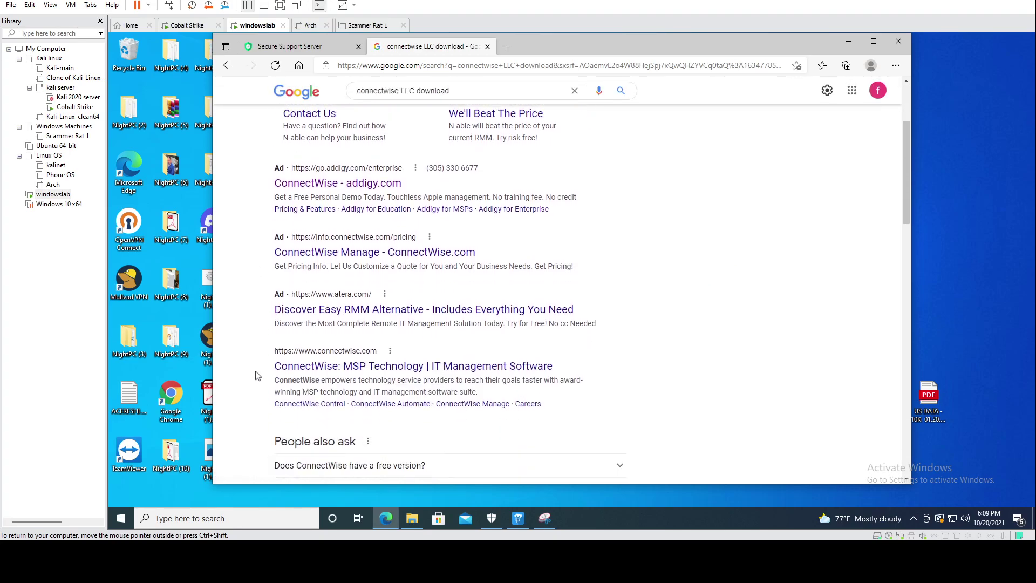
scroll(257, 376, "down", 3)
scroll(294, 238, "up", 6)
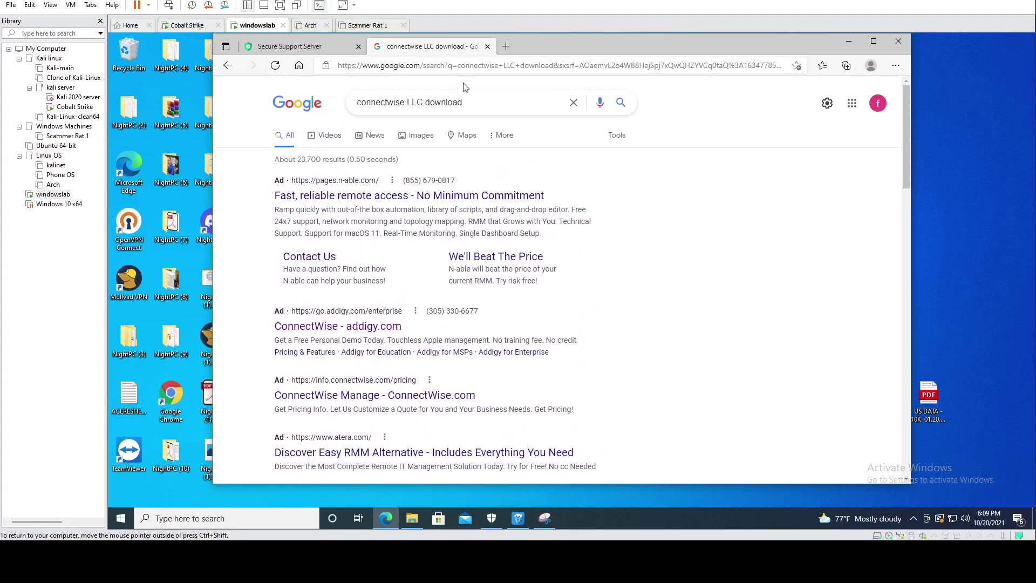
Step: Replace the query with 'Connectwise' and run the search from the suggestion
triple_click(465, 102)
type("Con")
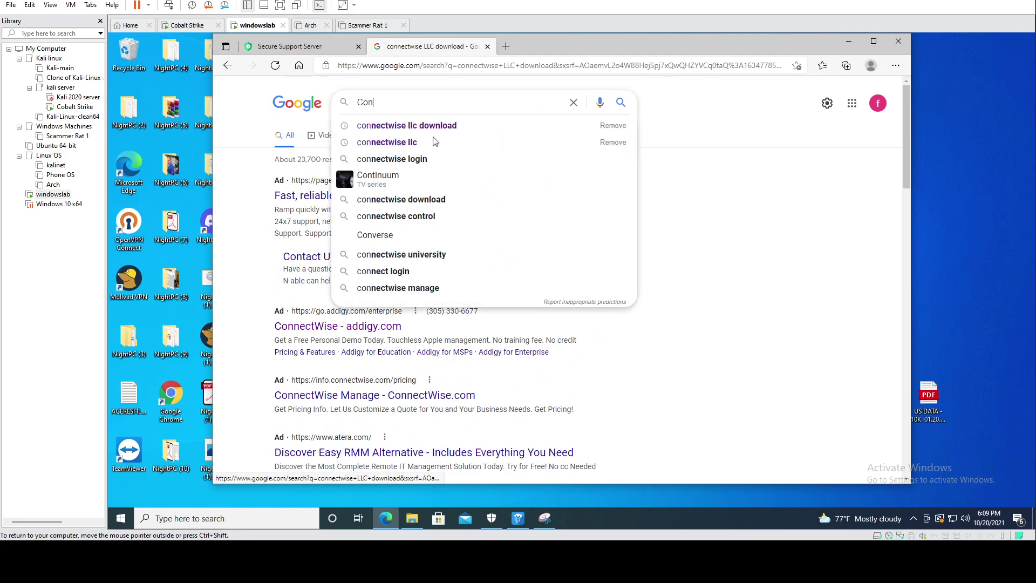
type("nect")
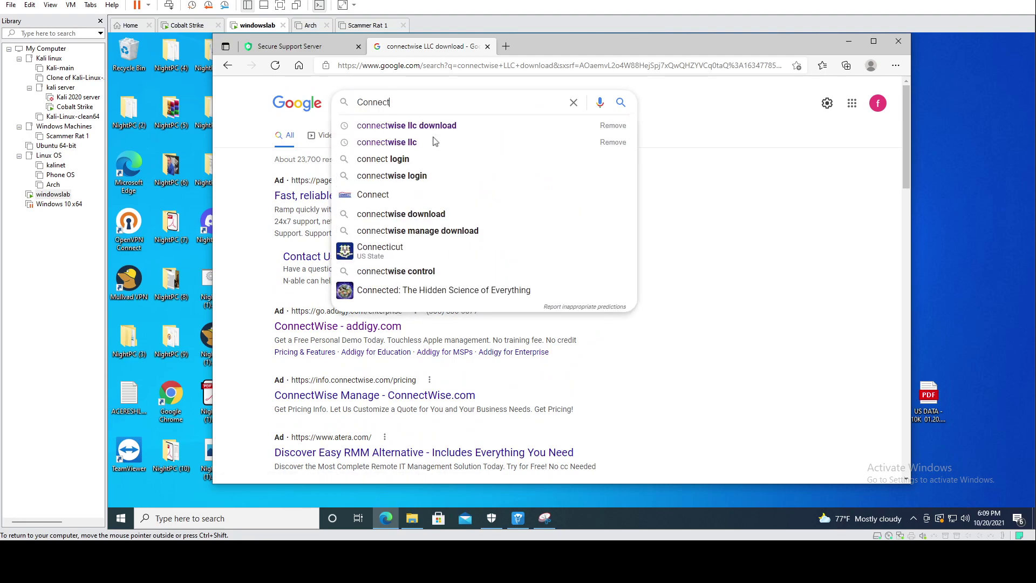
type("wise")
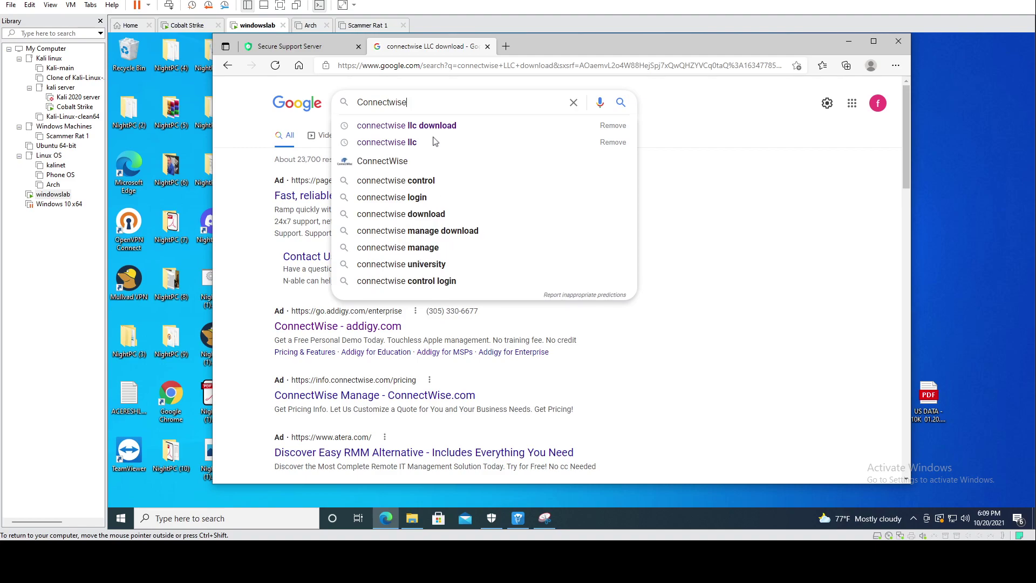
left_click(428, 160)
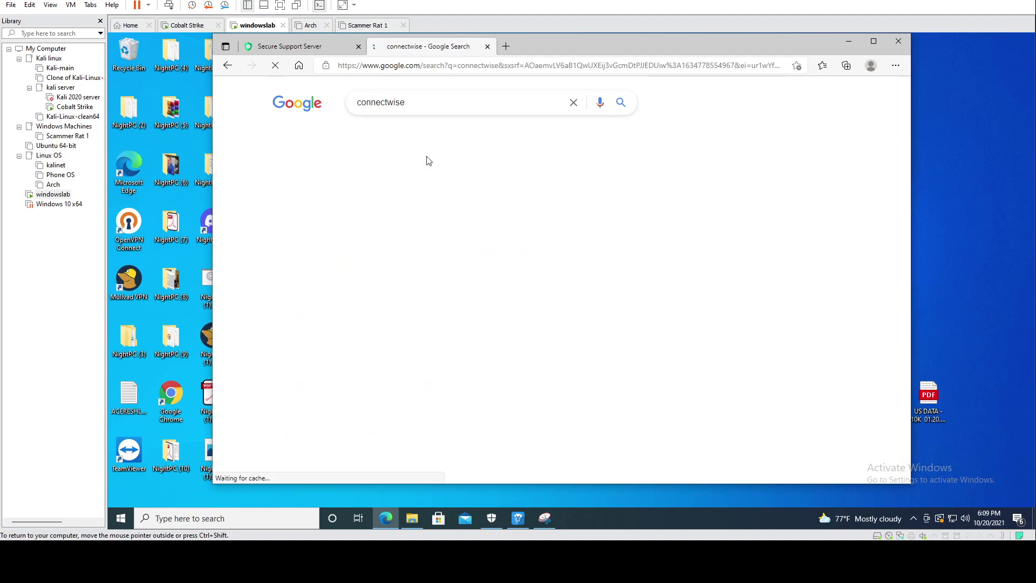
Step: Glance at the n-able ad, return, and open the ConnectWise Control sitelink
left_click(350, 195)
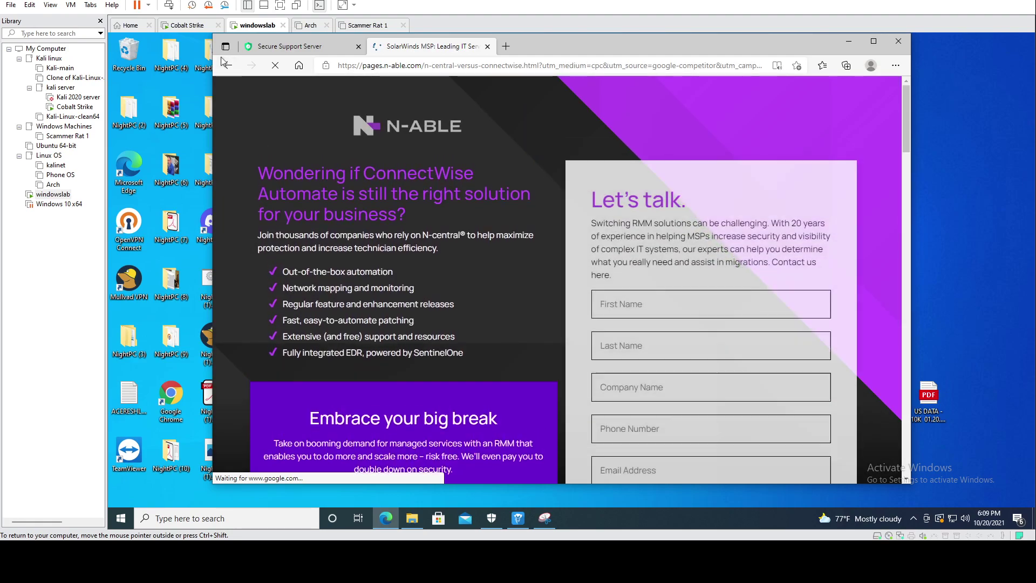
left_click(228, 65)
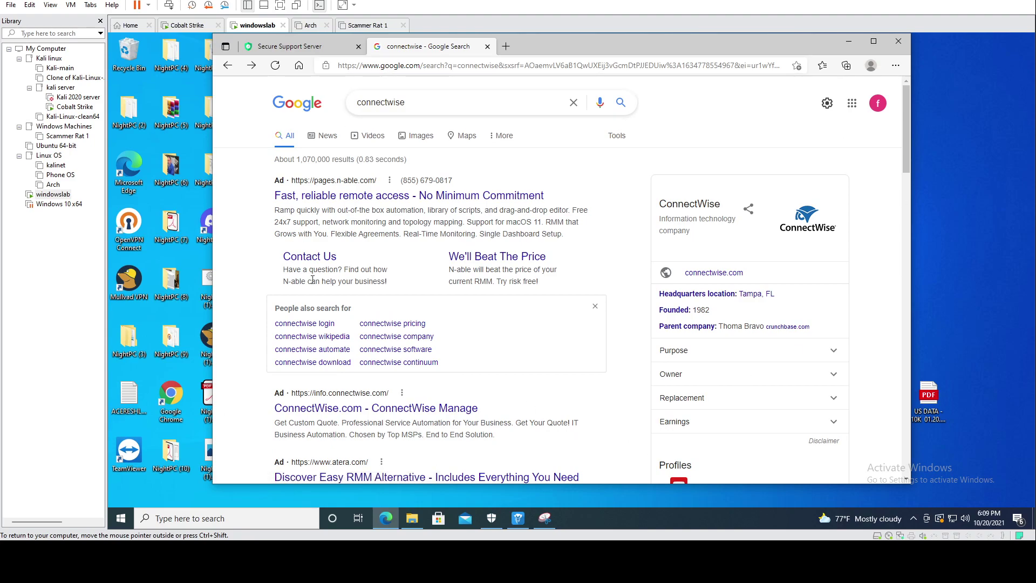
scroll(548, 404, "down", 6)
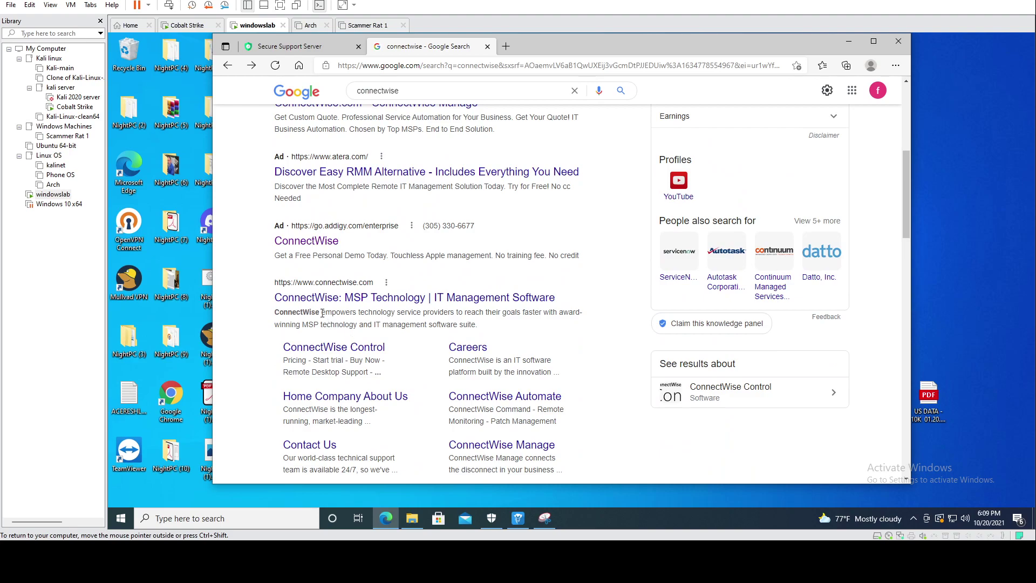
left_click(305, 348)
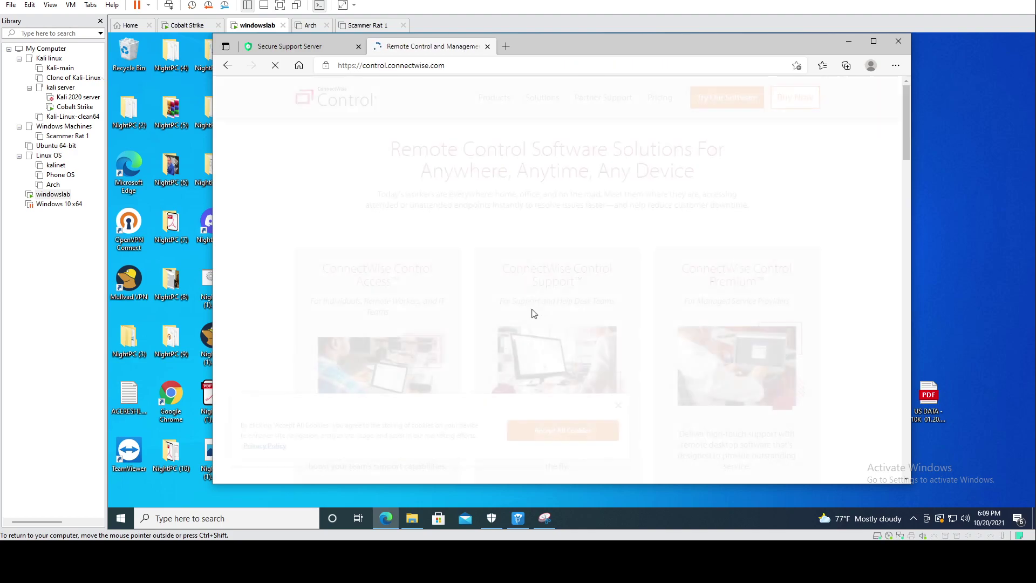
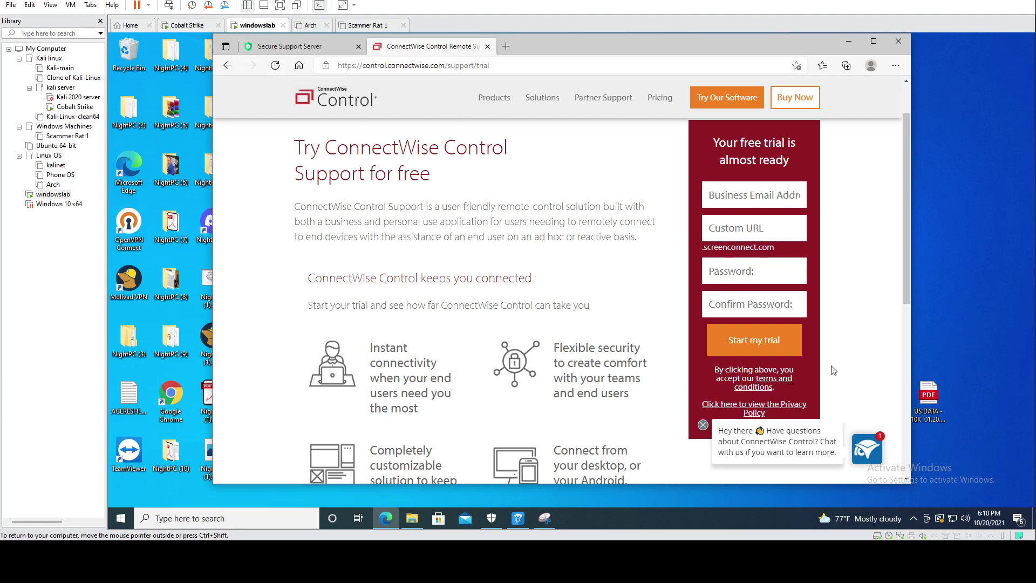
left_click(281, 47)
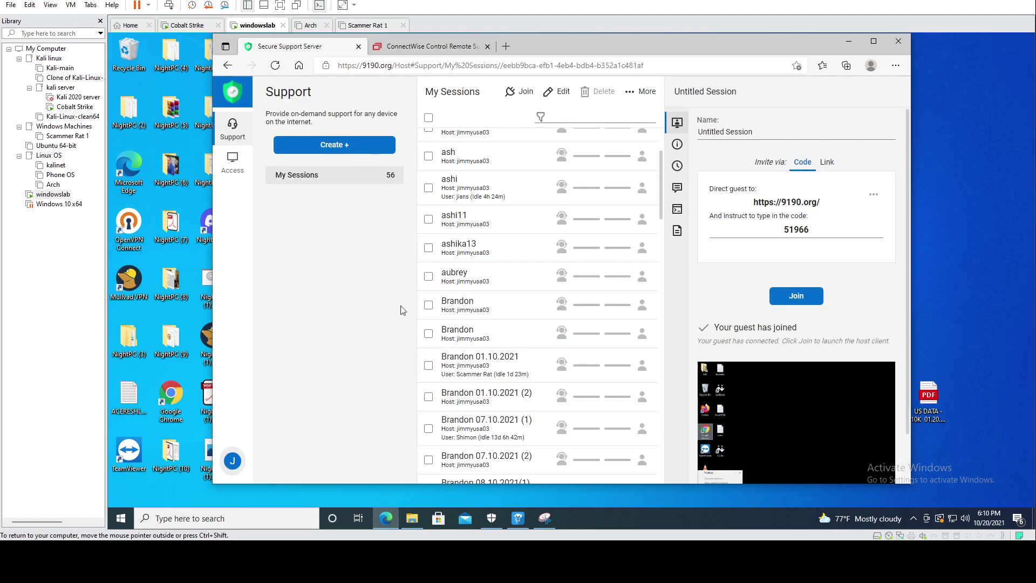
left_click(430, 48)
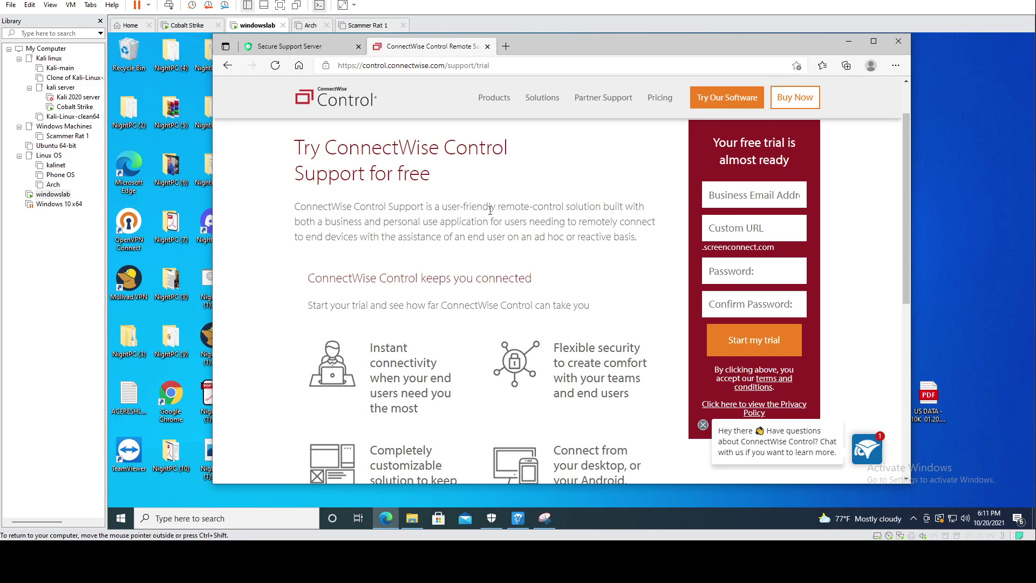
Step: Return to the Secure Support Server tab to see the My Sessions list
left_click(291, 49)
scroll(517, 326, "up", 3)
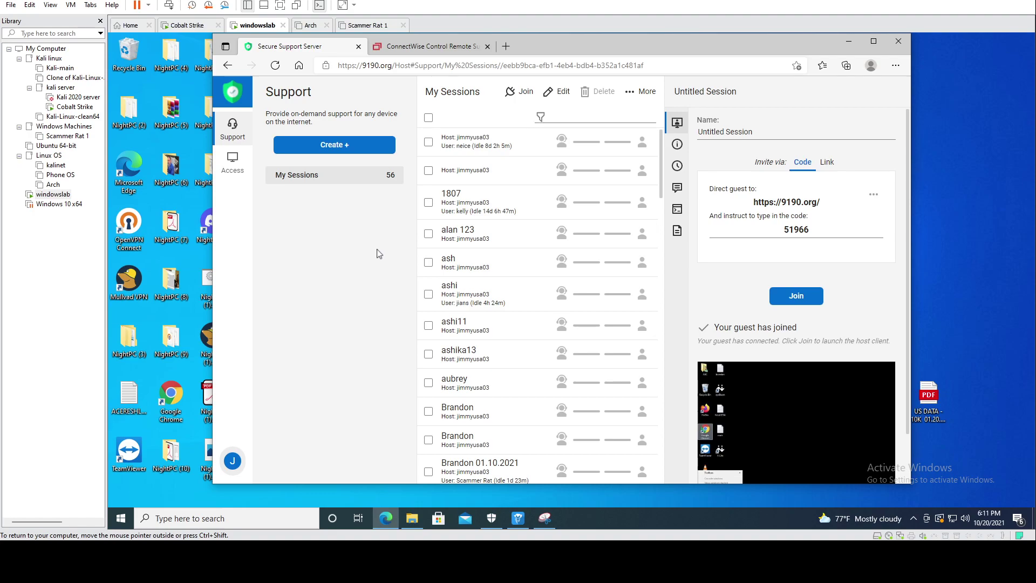
left_click(232, 169)
left_click(352, 147)
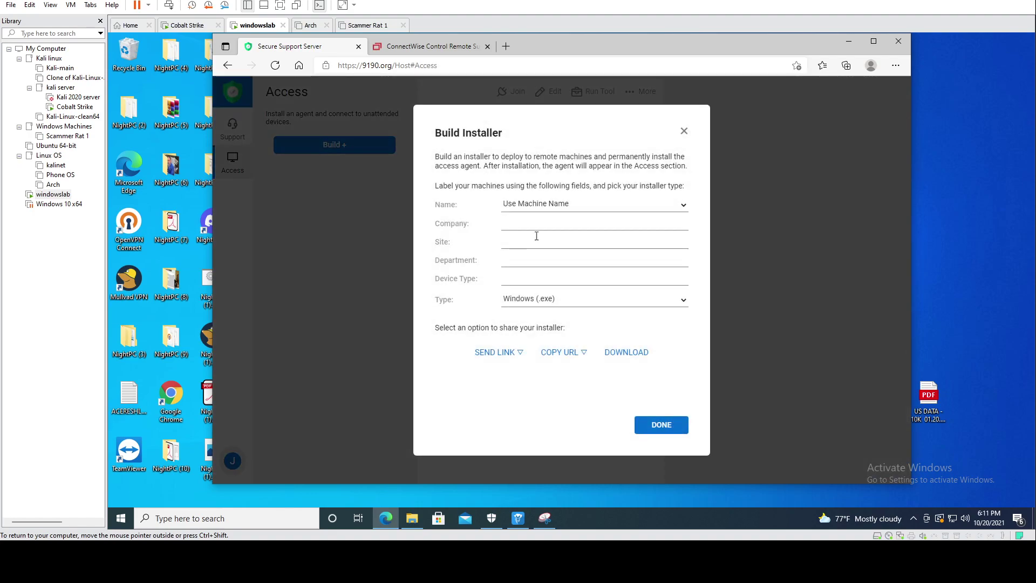
left_click(683, 300)
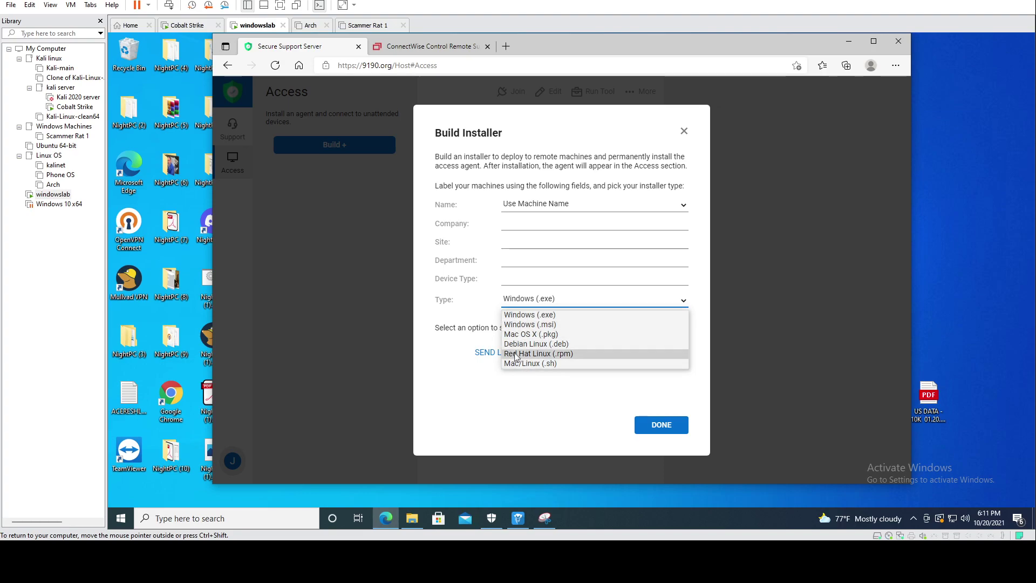
left_click(444, 361)
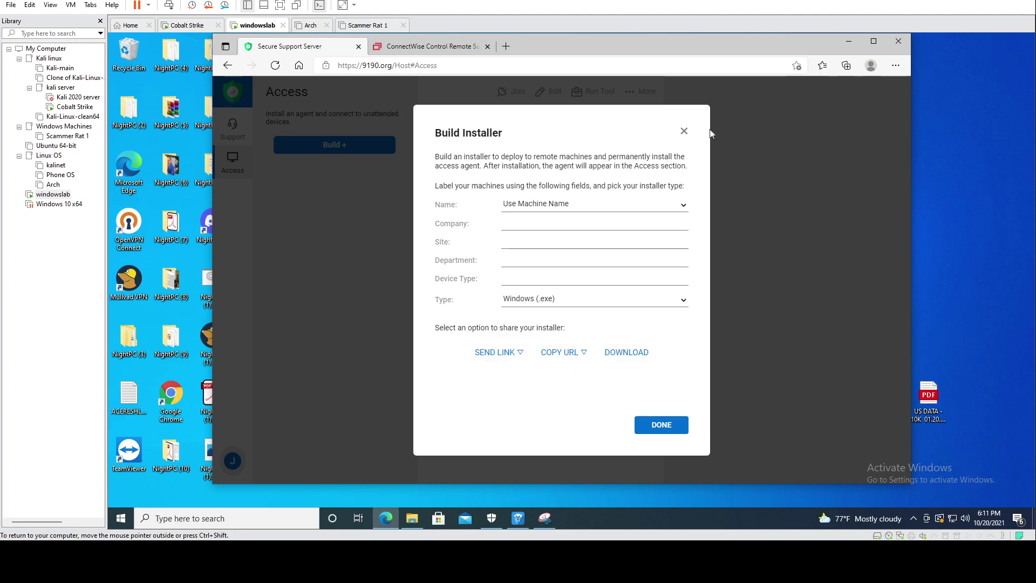
left_click(683, 131)
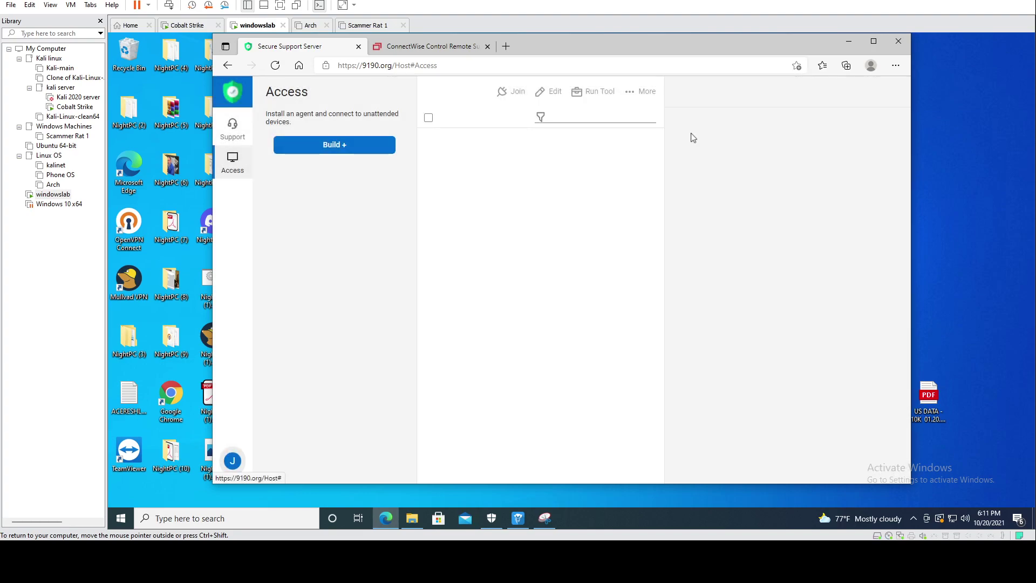
left_click(232, 128)
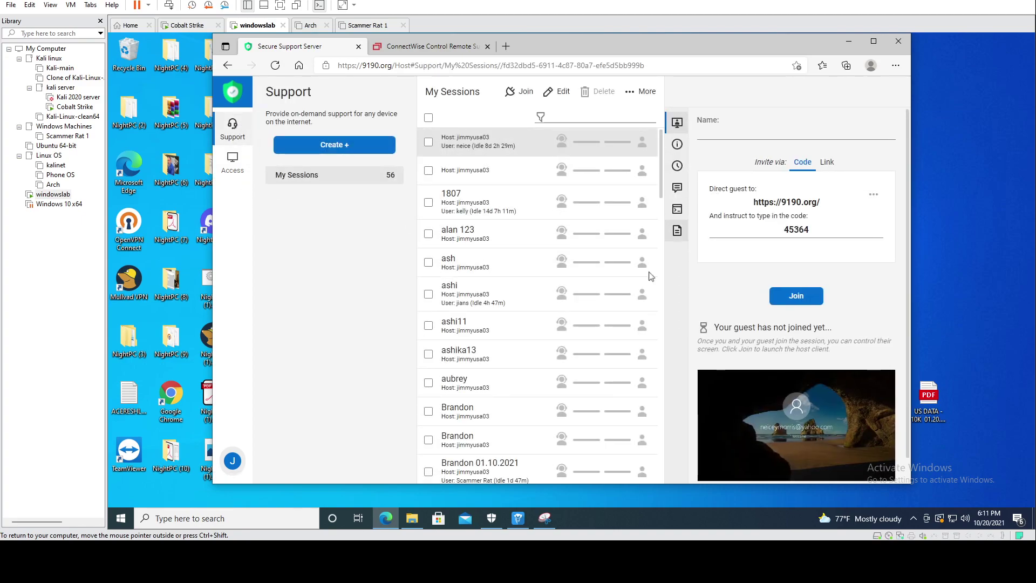
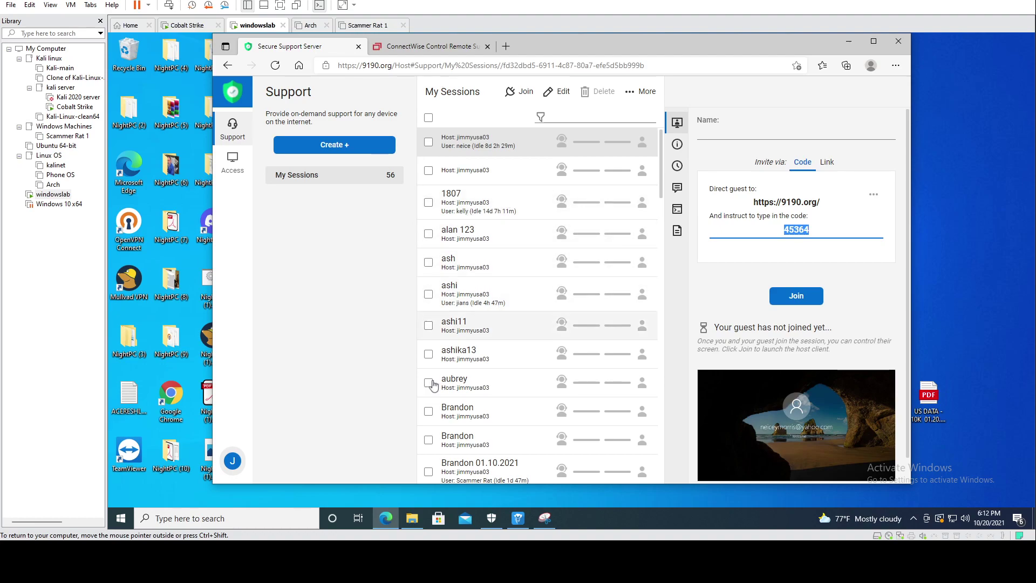
Step: On the Access page, open Build Installer with the type set to Windows (.exe)
left_click(232, 162)
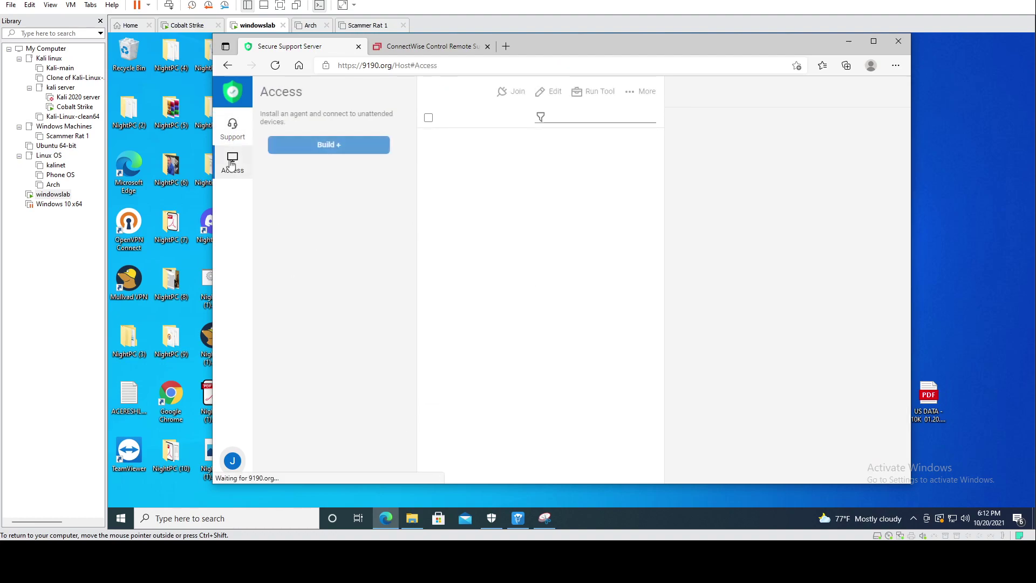
left_click(350, 146)
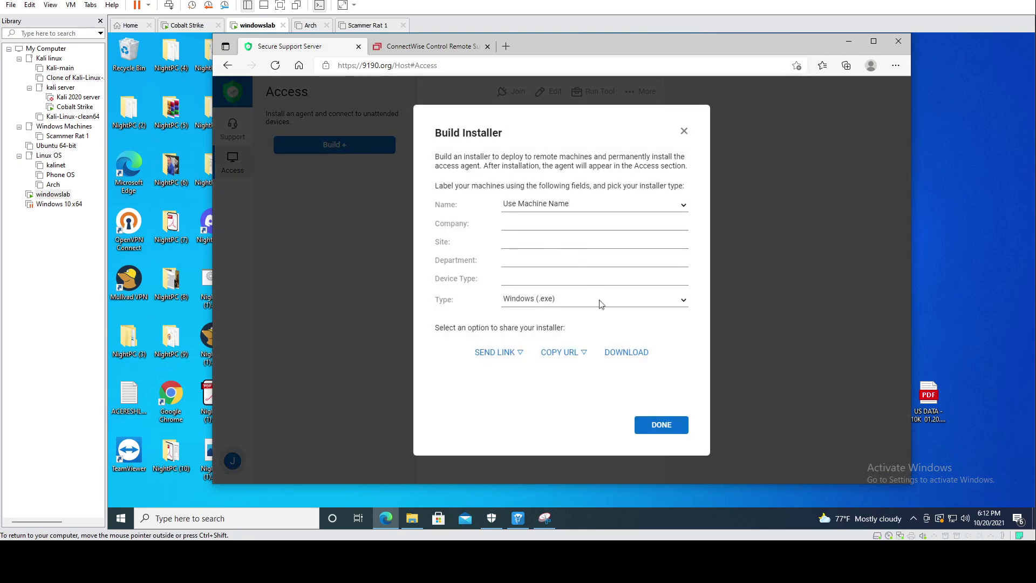
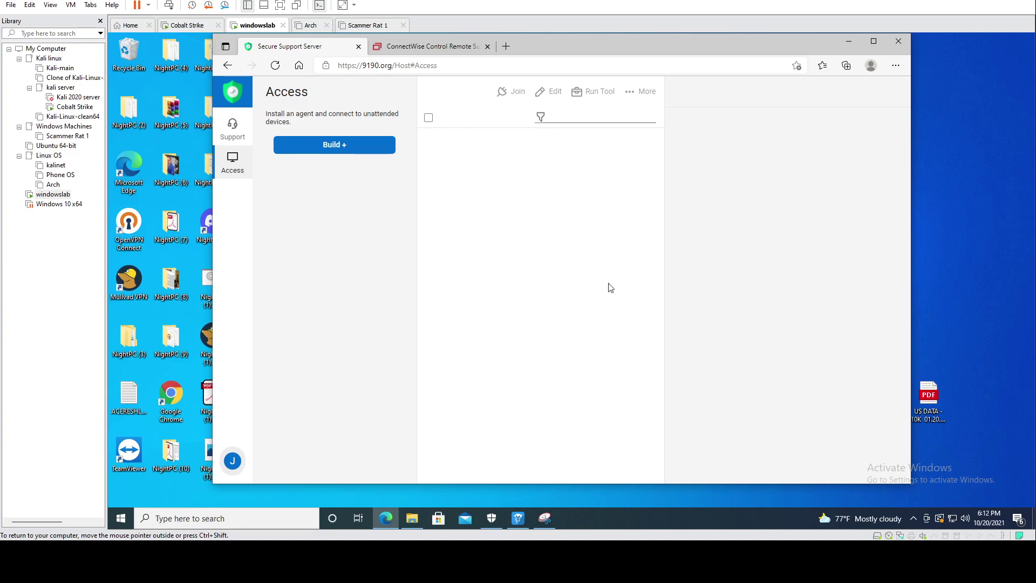
Step: Open the Support sessions list and highlight the session's invite code for copying
left_click(232, 128)
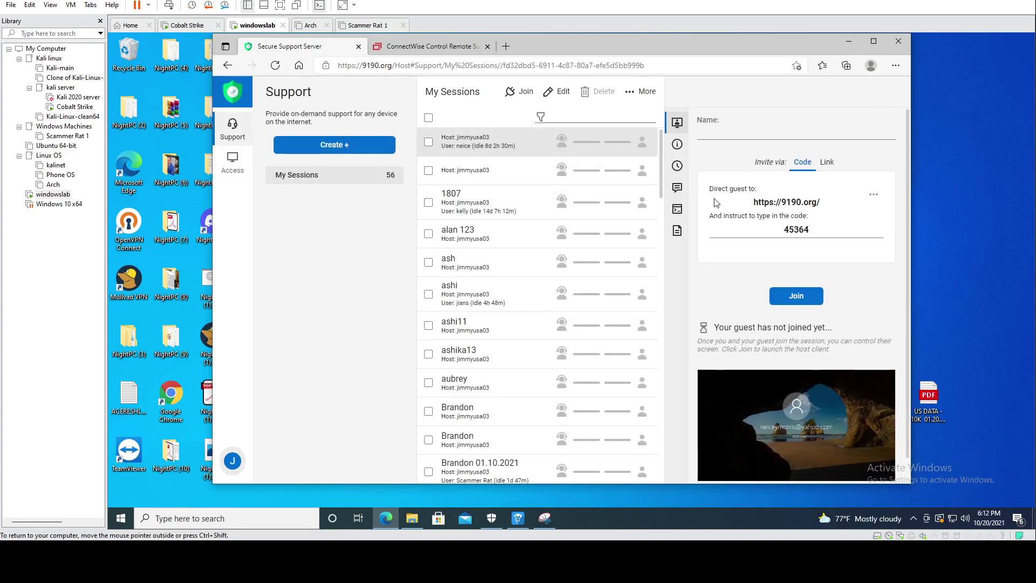
double_click(781, 233)
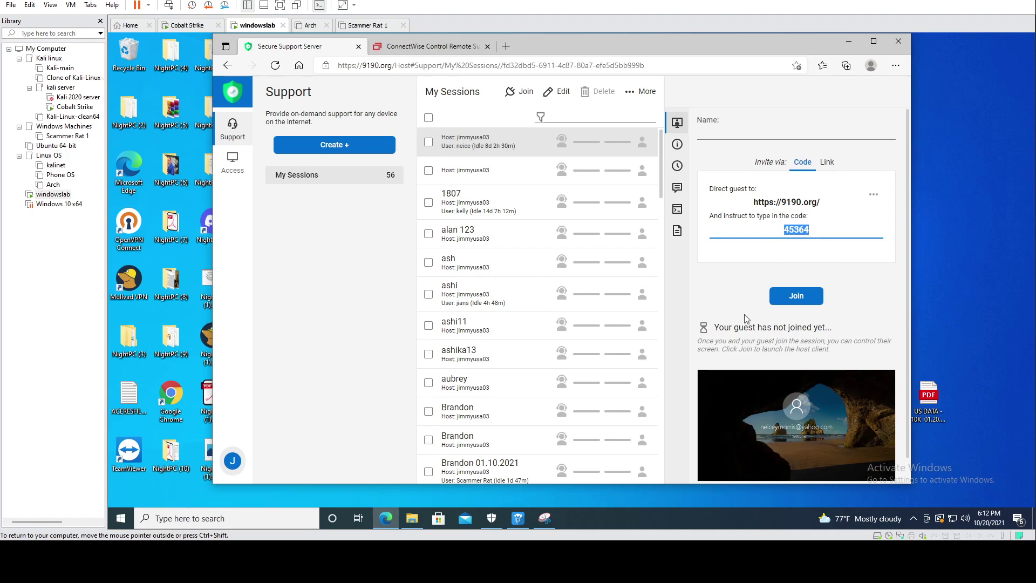
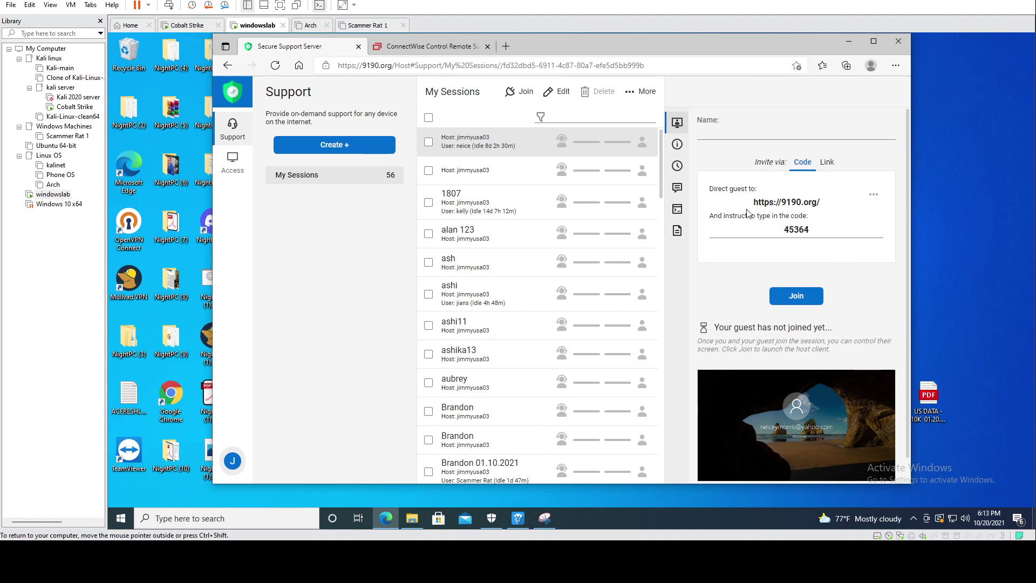
Step: Scroll through the My Sessions list to review the support sessions
scroll(512, 291, "down", 20)
scroll(499, 397, "up", 15)
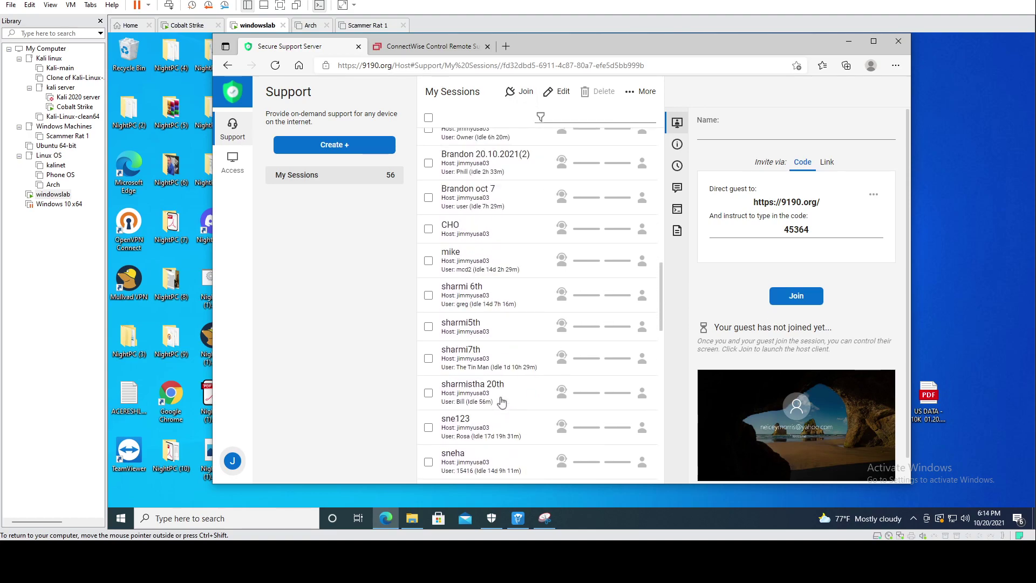
scroll(500, 402, "up", 2)
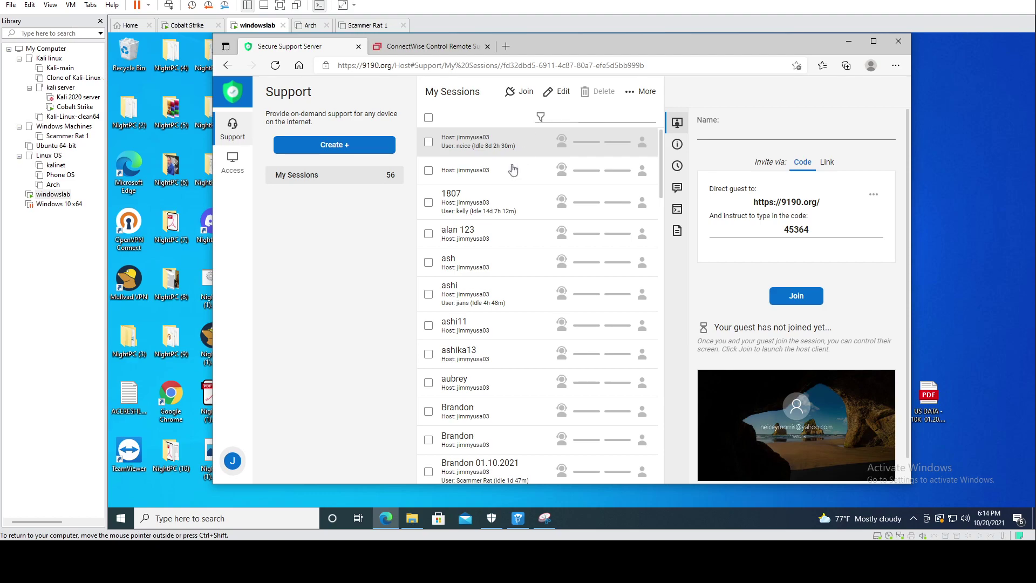
scroll(532, 307, "down", 10)
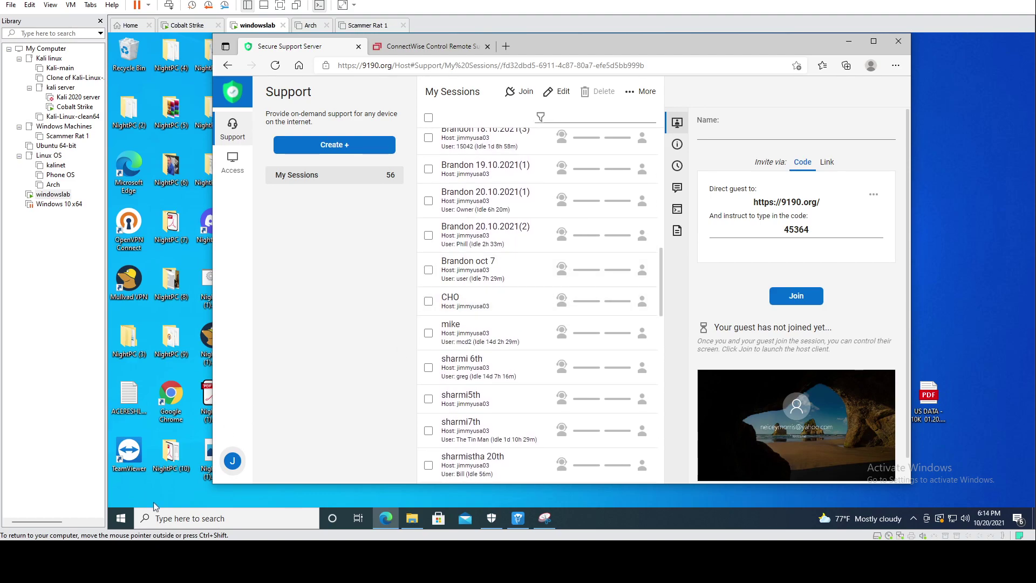
Step: Search 'windows adm' in the taskbar to launch Windows Administrative Tools
left_click(167, 519)
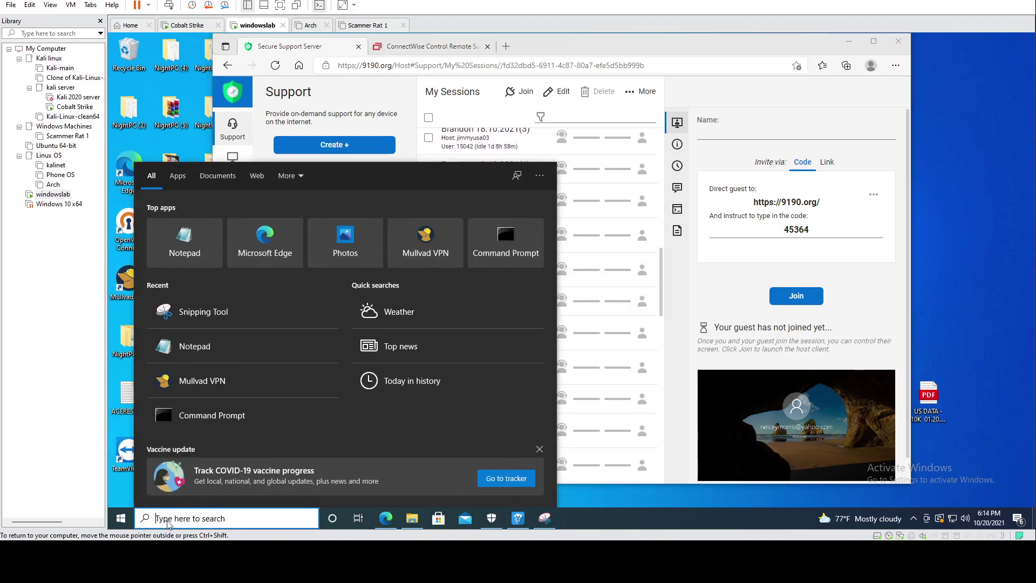
type("windows adm")
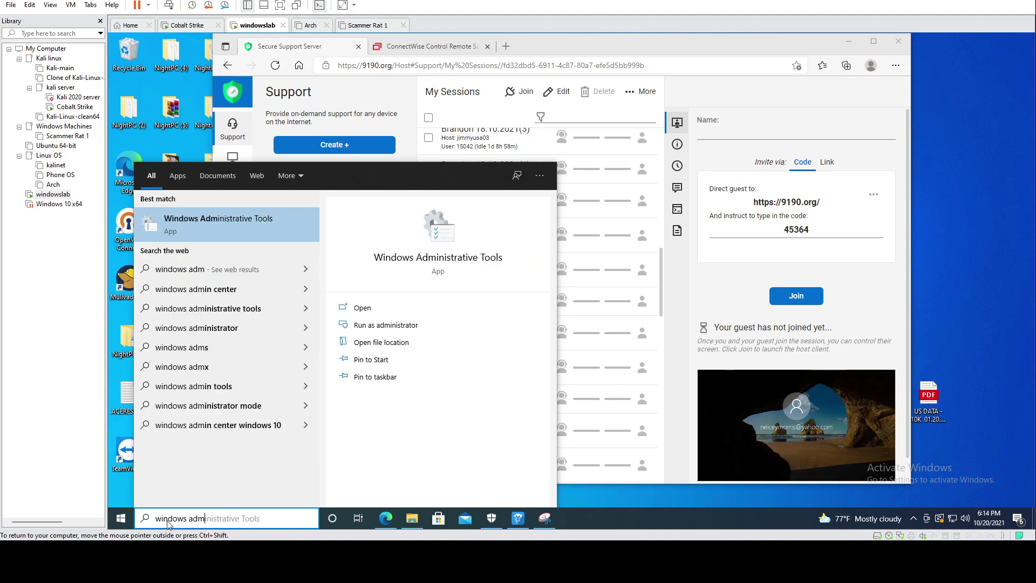
key("Return")
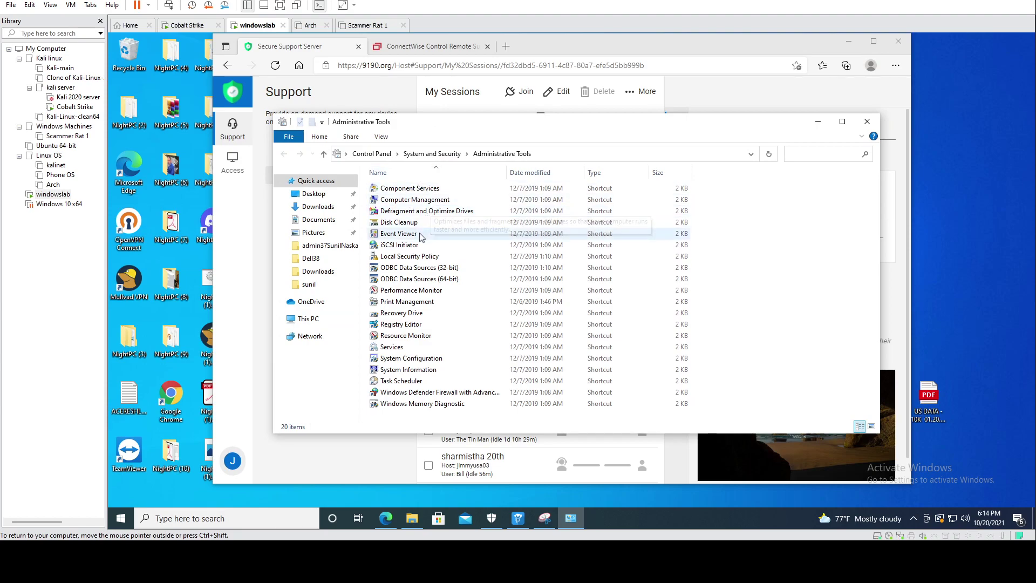
Step: Select Print Management, then the Services shortcut in the Administrative Tools folder
left_click(410, 301)
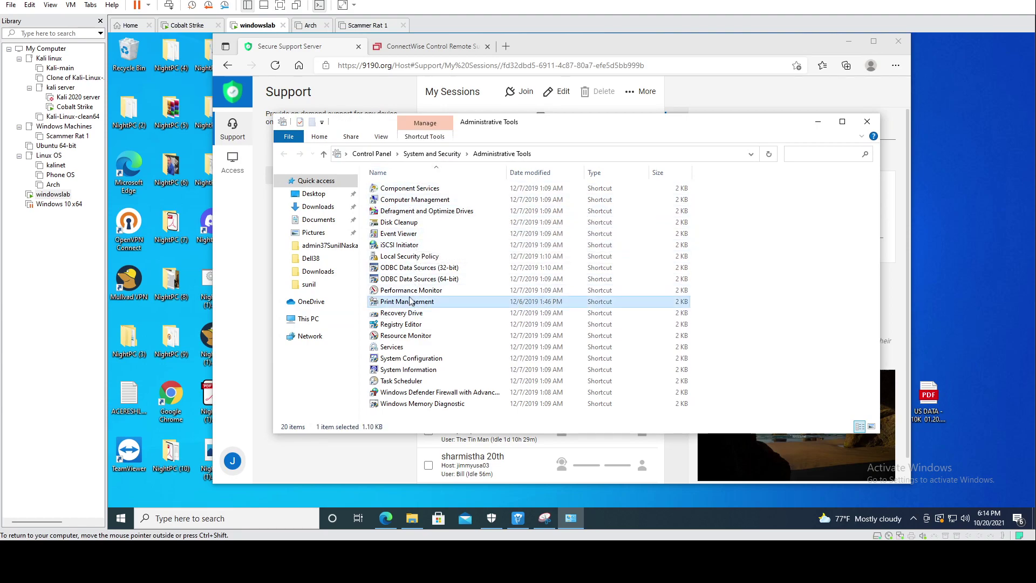
left_click(407, 348)
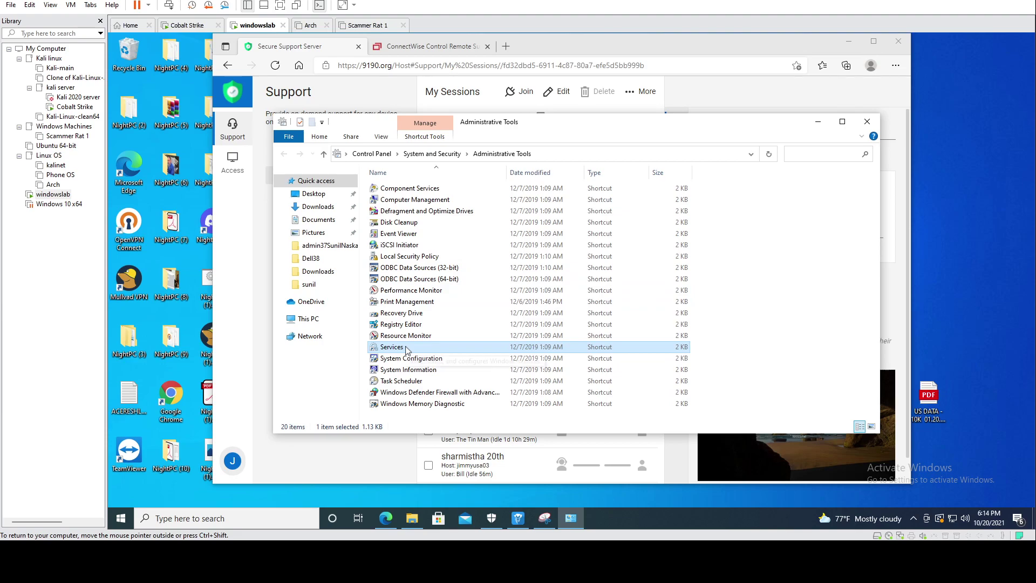
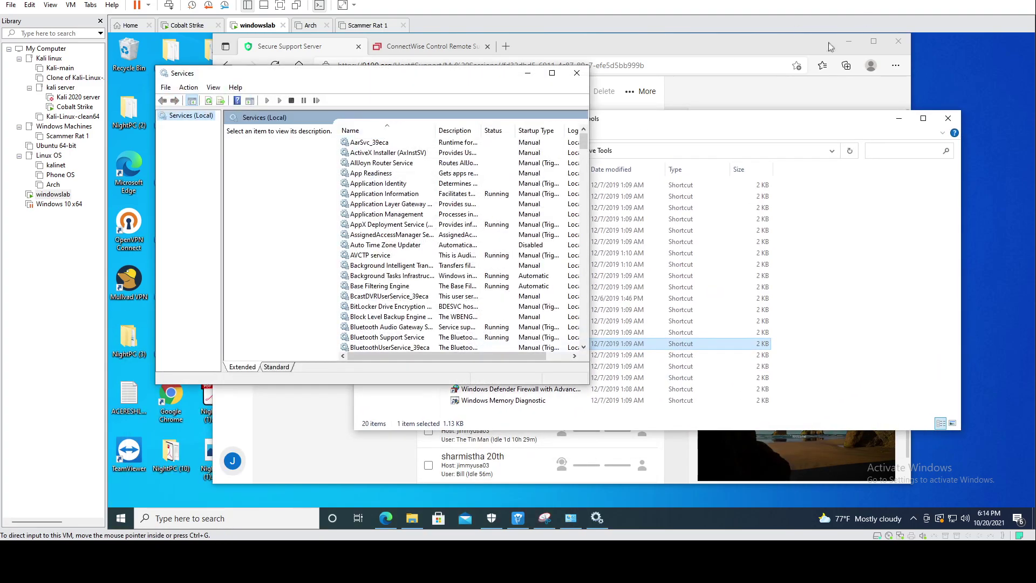
Step: Check the ActiveX Installer (AxInstSV) description and scroll the services, then return to the My Sessions page in Edge
left_click(376, 153)
scroll(378, 252, "down", 4)
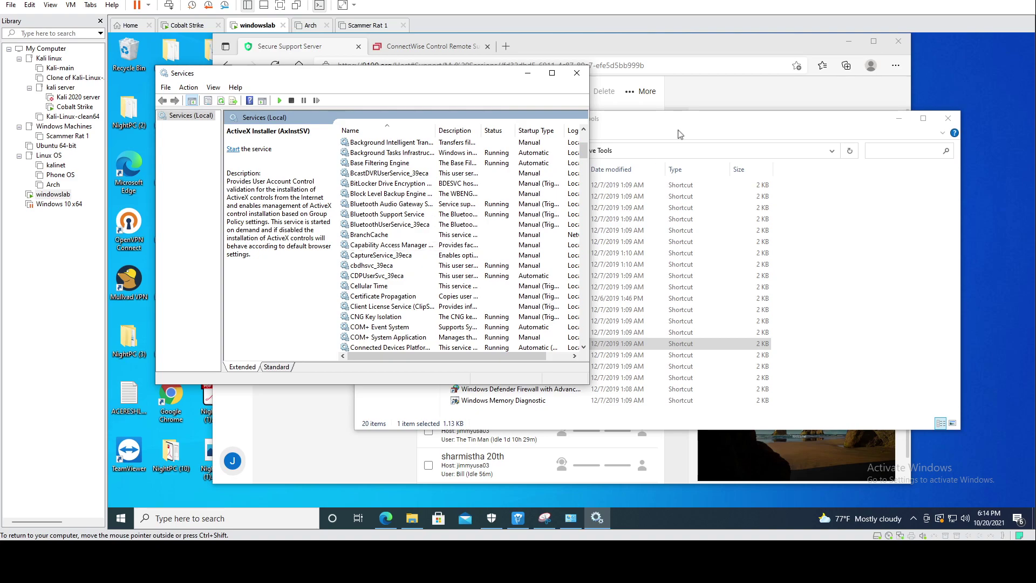
left_click(721, 96)
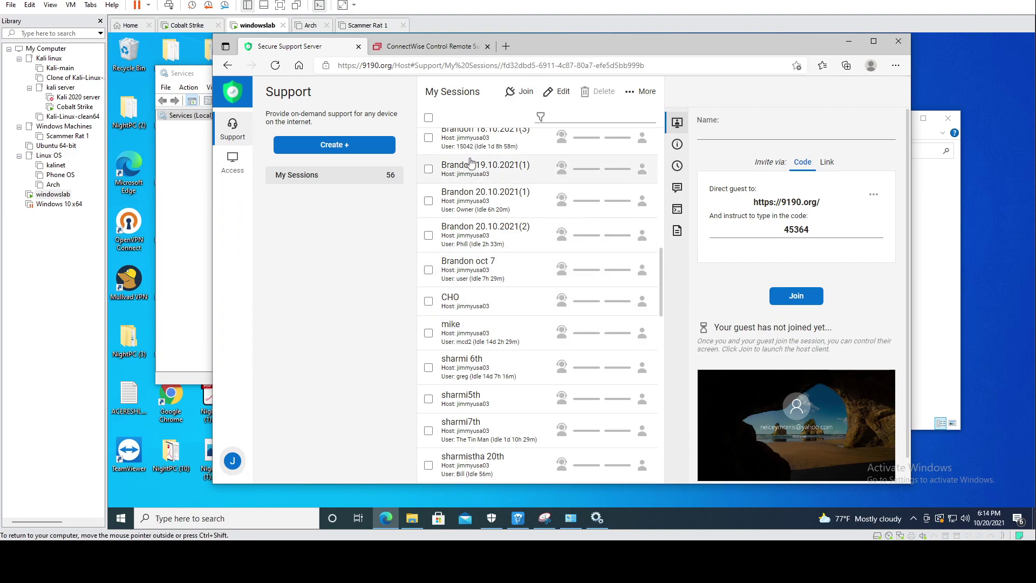
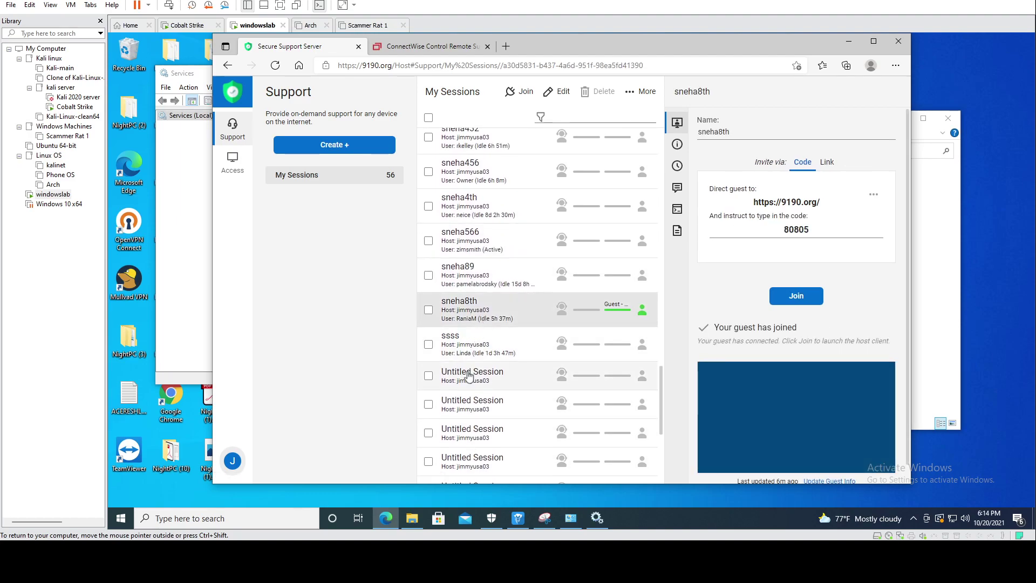
Step: Load the connected Untitled Session's details, then scroll back through the 56-session My Sessions list
scroll(472, 374, "down", 5)
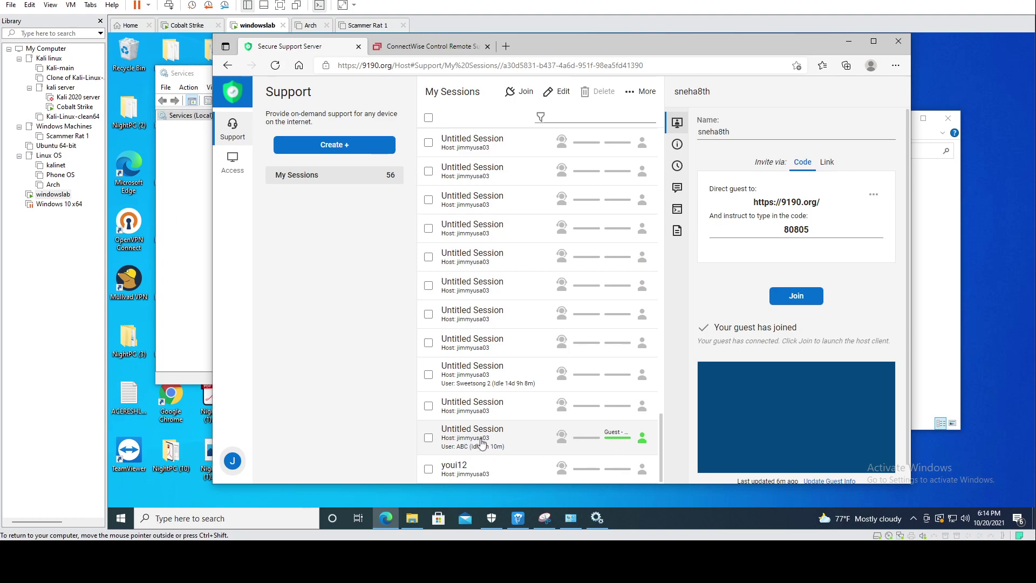
left_click(481, 443)
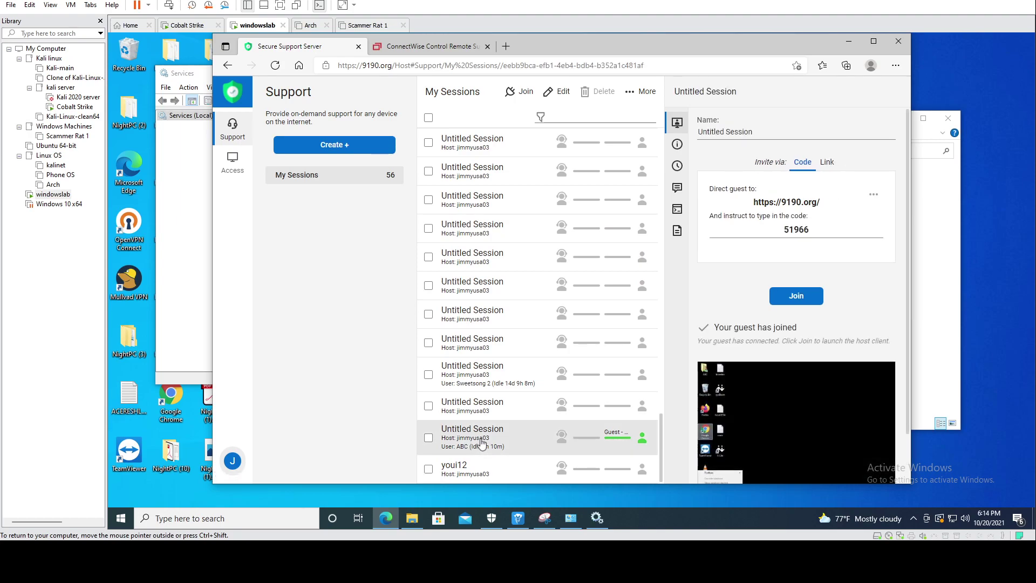
scroll(481, 410, "up", 5)
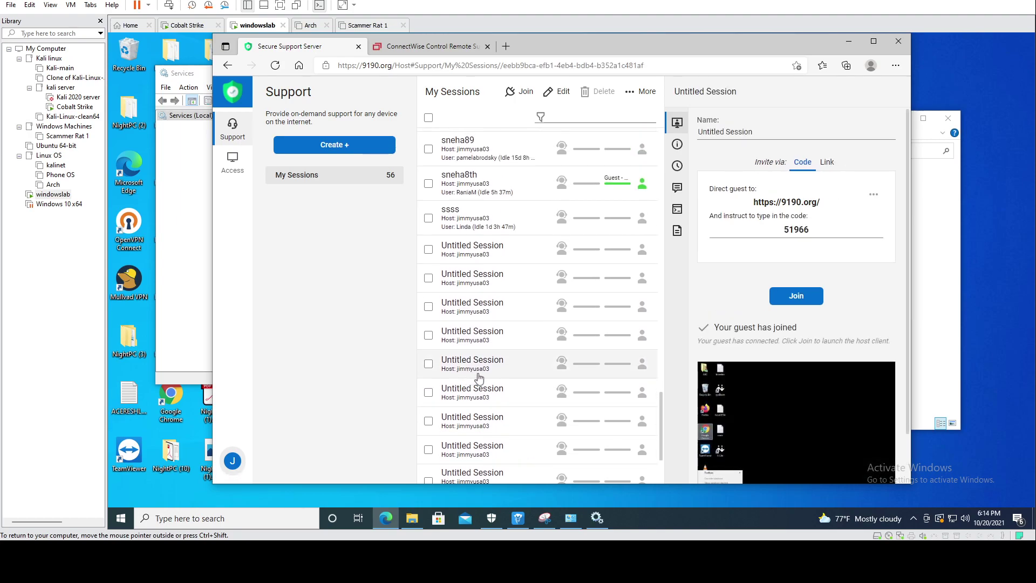
scroll(479, 377, "up", 10)
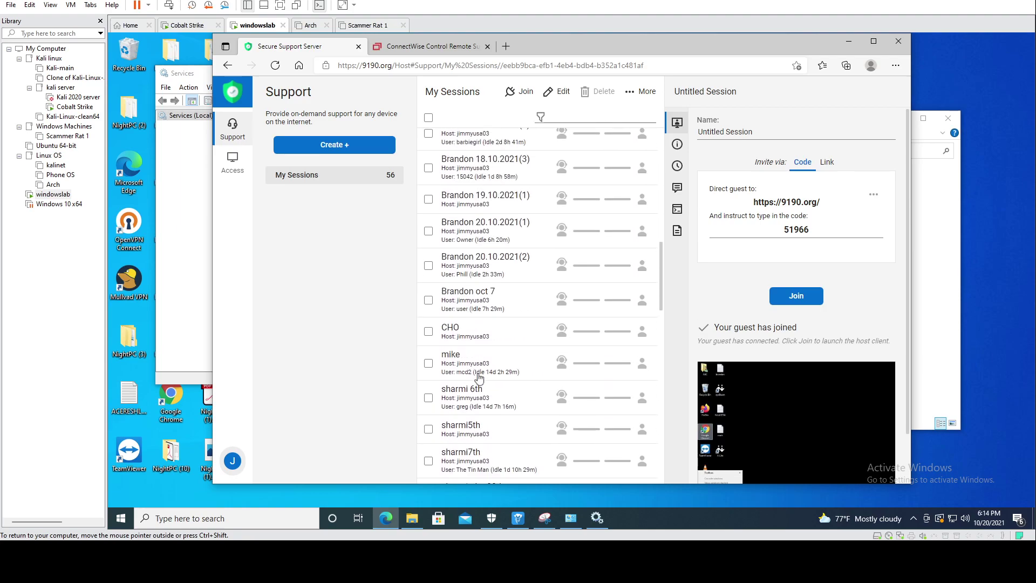
scroll(474, 383, "up", 3)
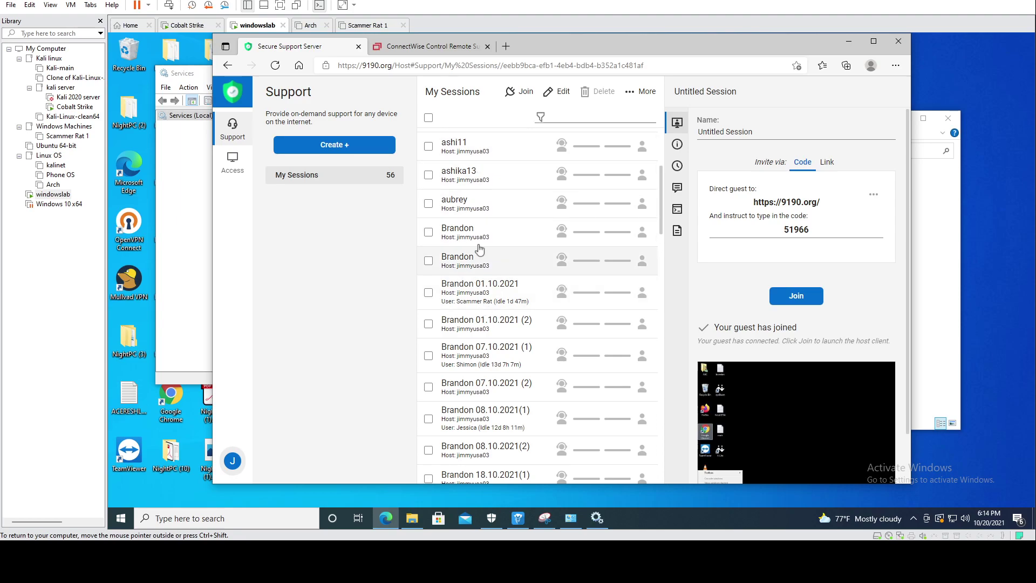
scroll(479, 306, "down", 2)
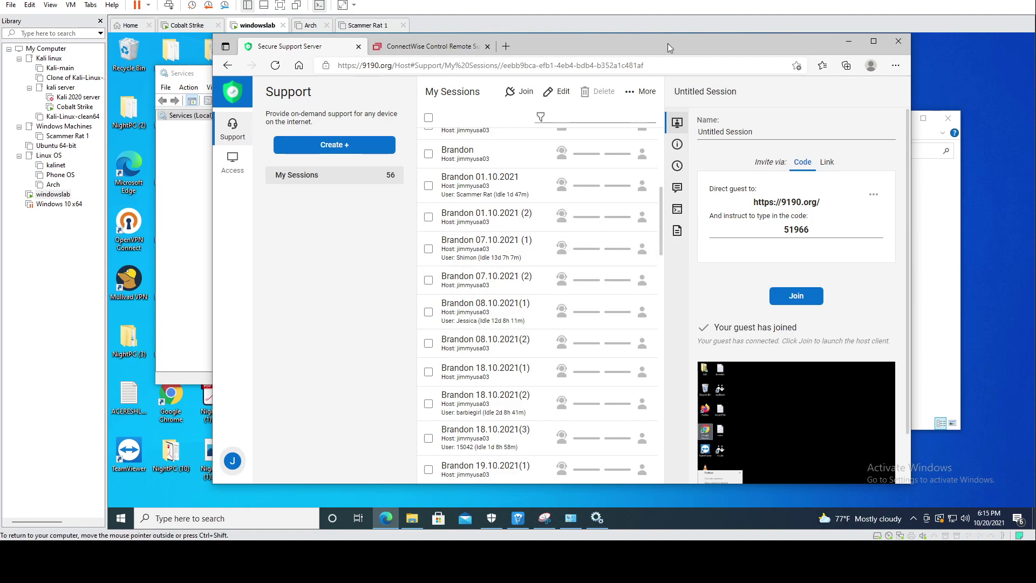
Step: Move Edge aside, bring Services forward, select Bluetooth Support Service and scroll down the list
left_click_drag(668, 43, 954, 151)
mouse_move(390, 80)
left_mouse_down()
mouse_move(476, 98)
mouse_move(386, 76)
left_mouse_up()
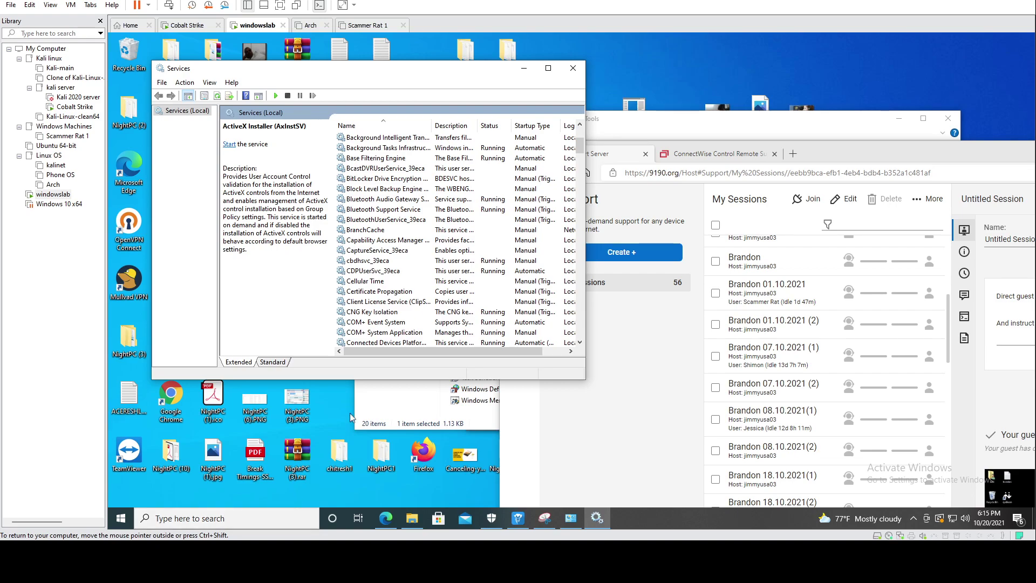
left_click(371, 210)
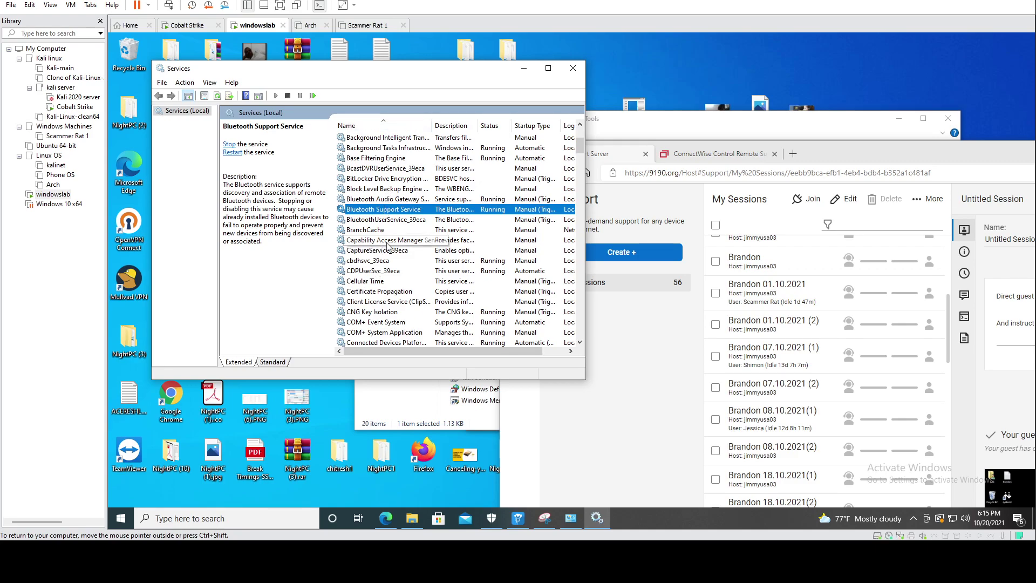
scroll(372, 221, "down", 3)
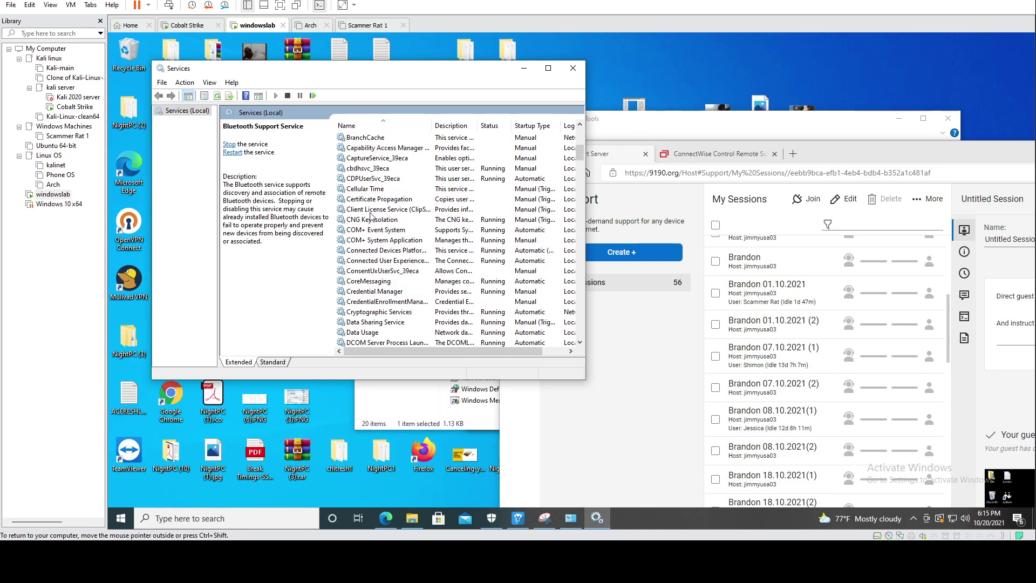
scroll(370, 216, "down", 3)
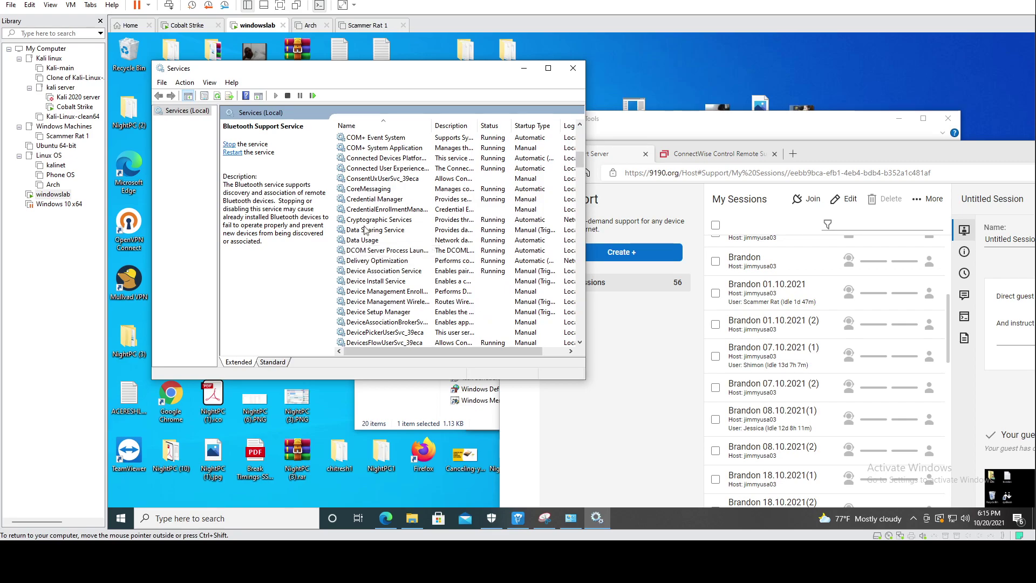
scroll(367, 246, "down", 20)
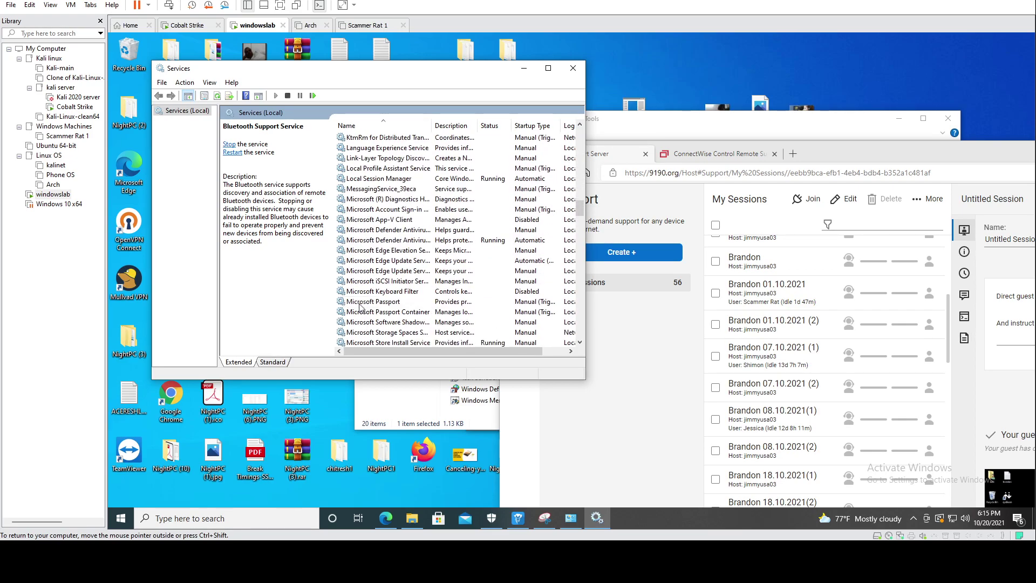
scroll(360, 305, "down", 20)
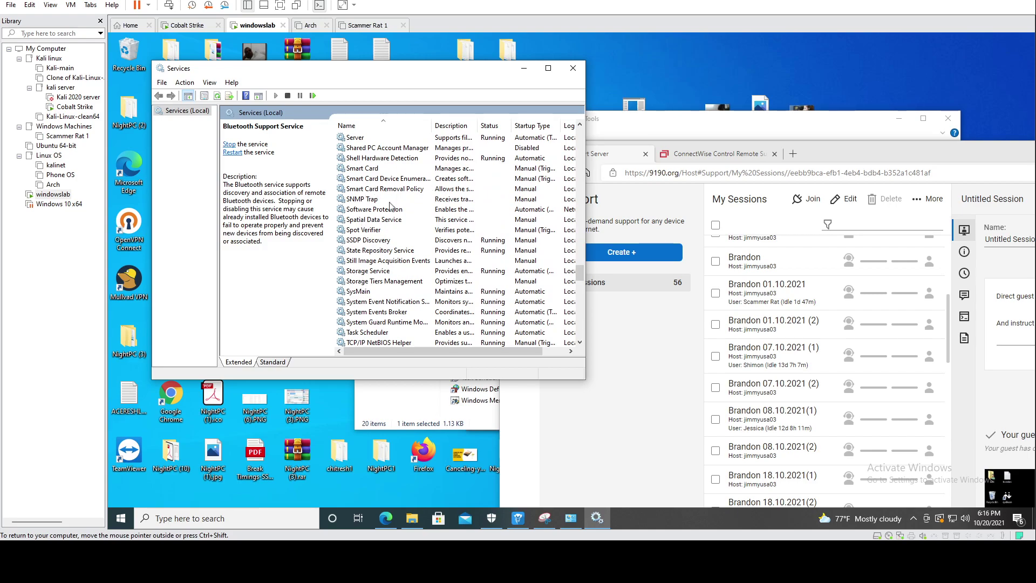
Step: Open Software Protection's properties, showing Automatic (Delayed Start) startup and Stopped status
left_click(373, 210)
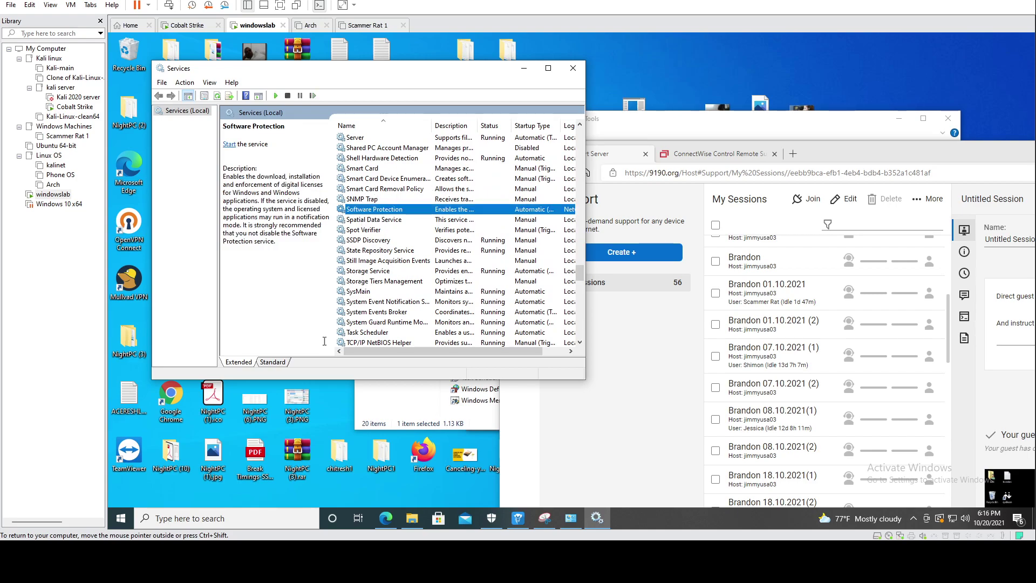
right_click(375, 214)
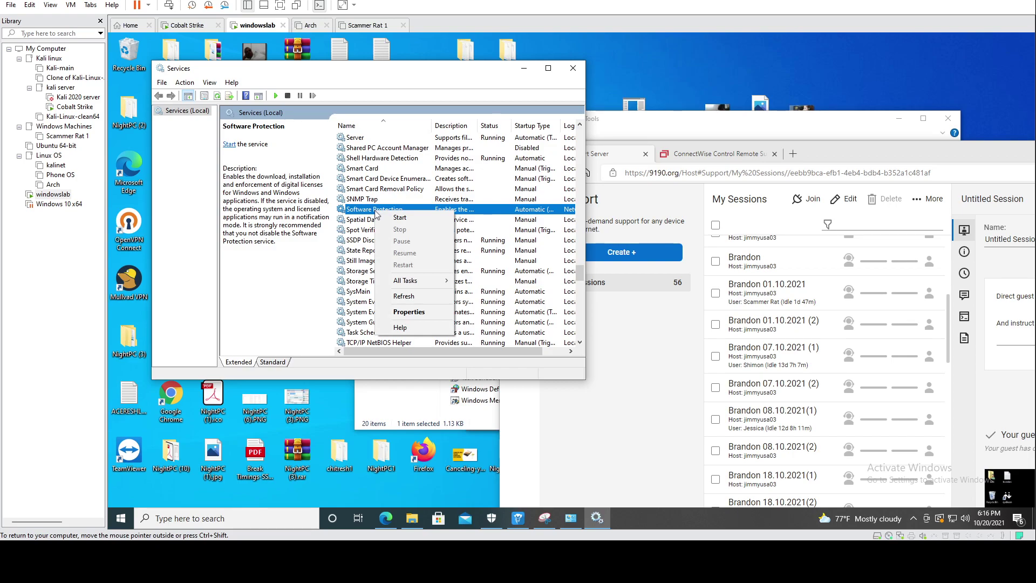
left_click(416, 315)
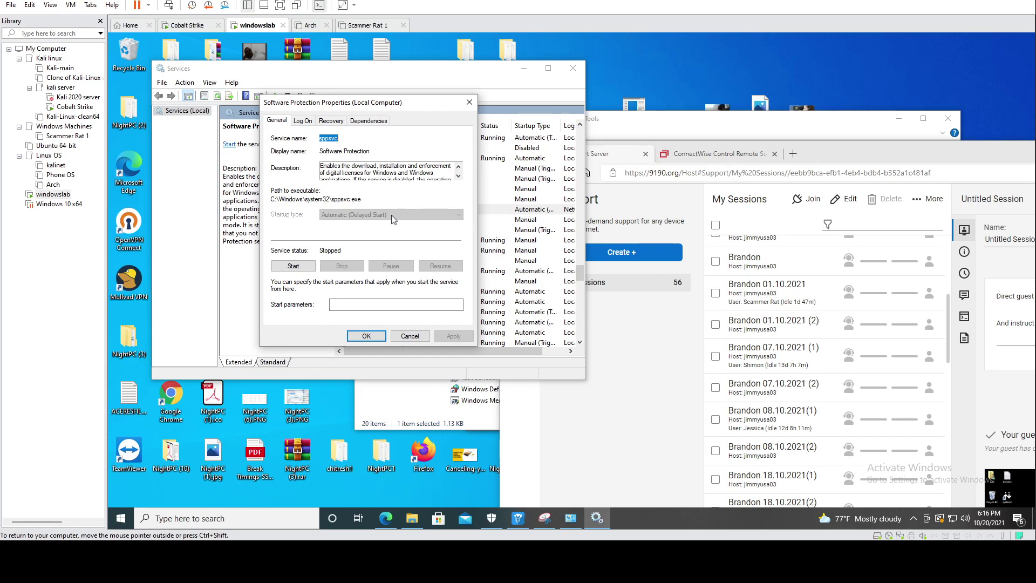
Step: Close Software Protection's properties and check Shell Hardware Detection's properties (Automatic, Running)
left_click(469, 102)
left_click(417, 158)
right_click(415, 159)
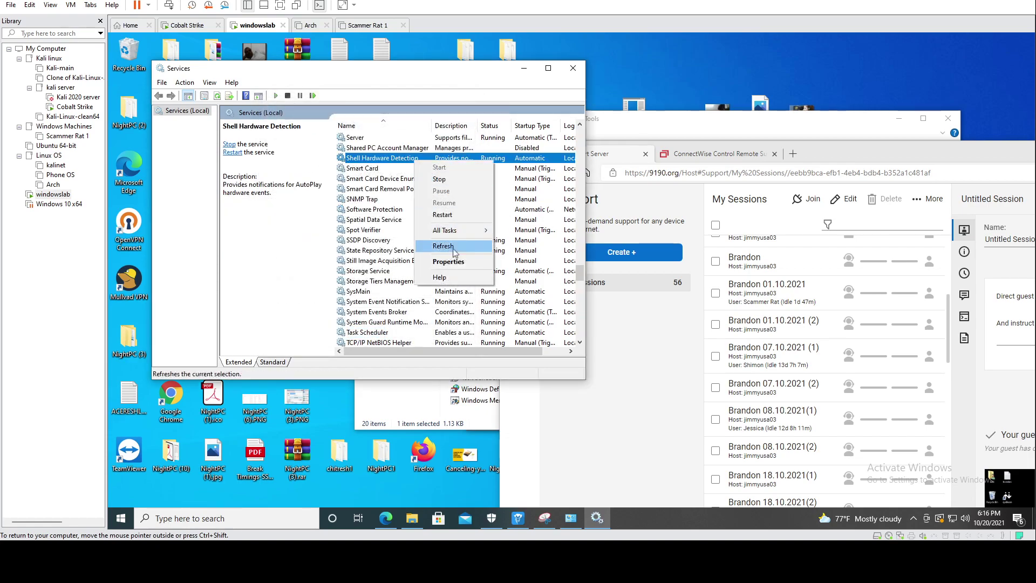
left_click(448, 261)
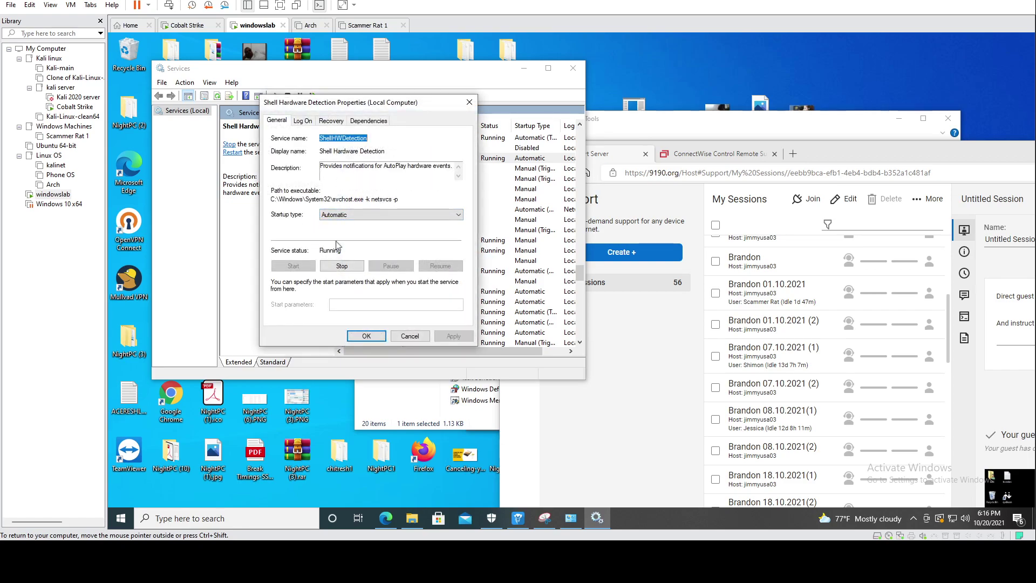
left_click(469, 102)
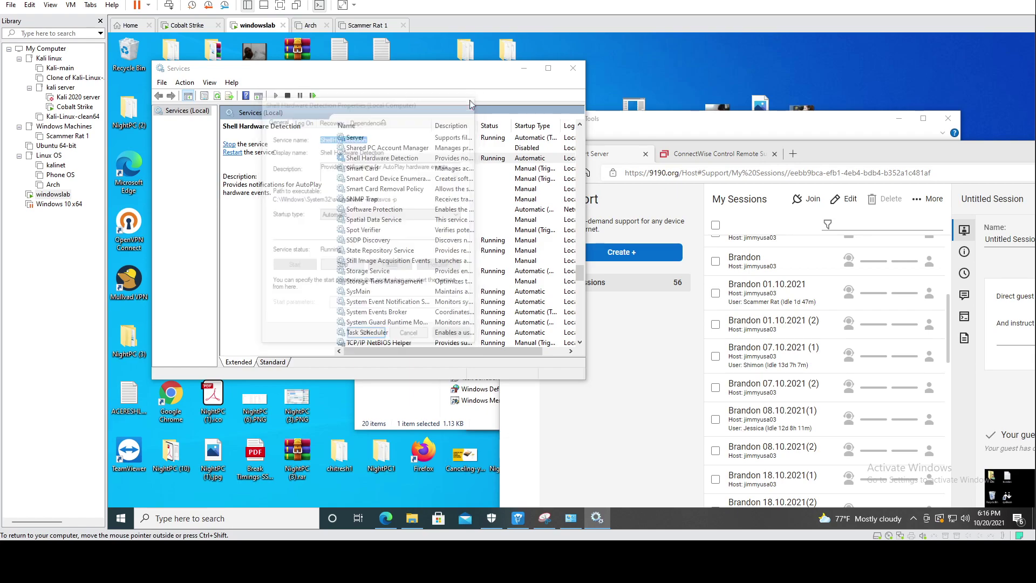
Step: Bring up the context menu for Shell Hardware Detection once more
right_click(381, 162)
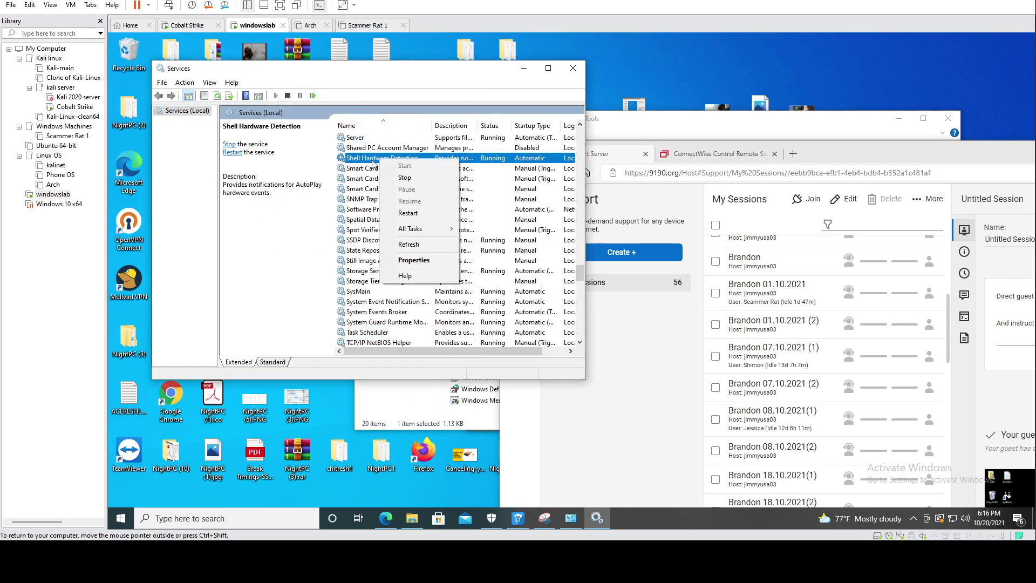
left_click(356, 164)
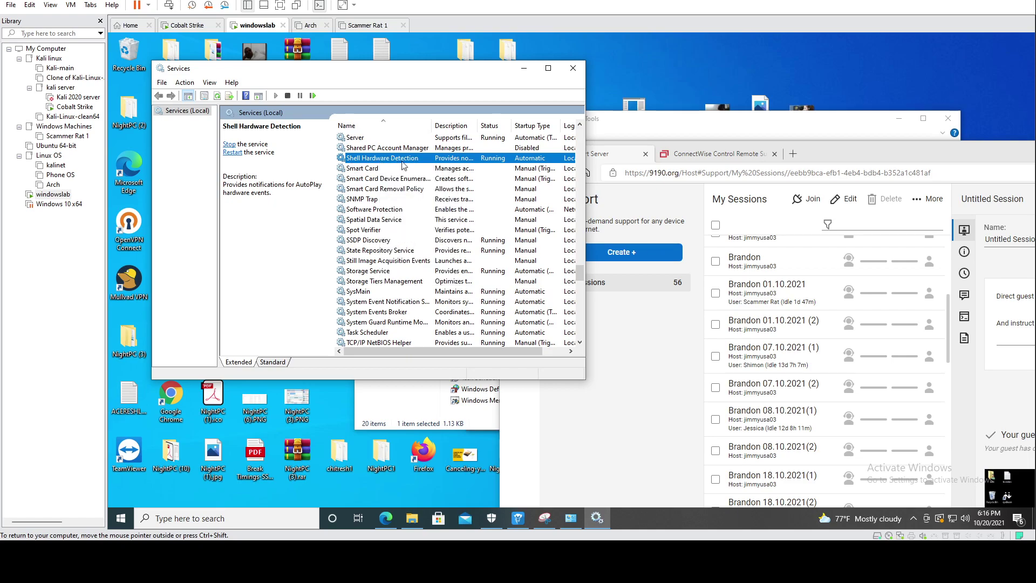
right_click(359, 161)
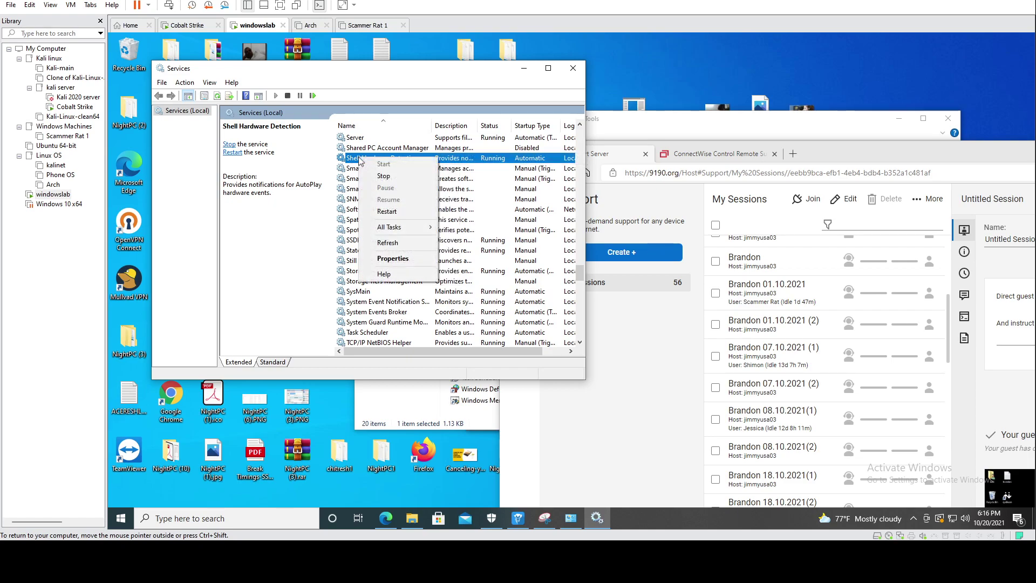
Step: In Shell Hardware Detection properties, change startup type to Disabled, then revert it to Automatic
left_click(397, 264)
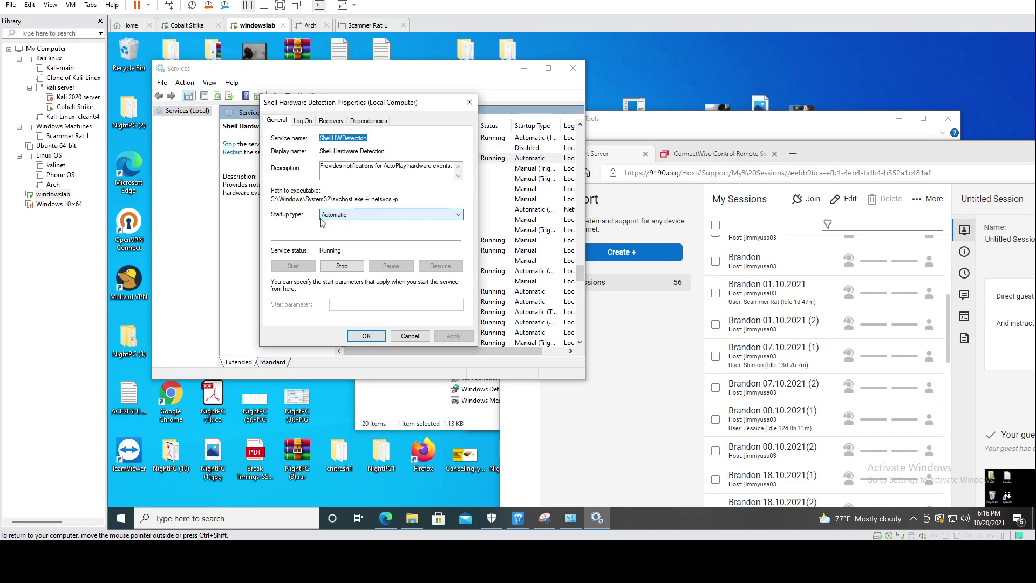
left_click(381, 216)
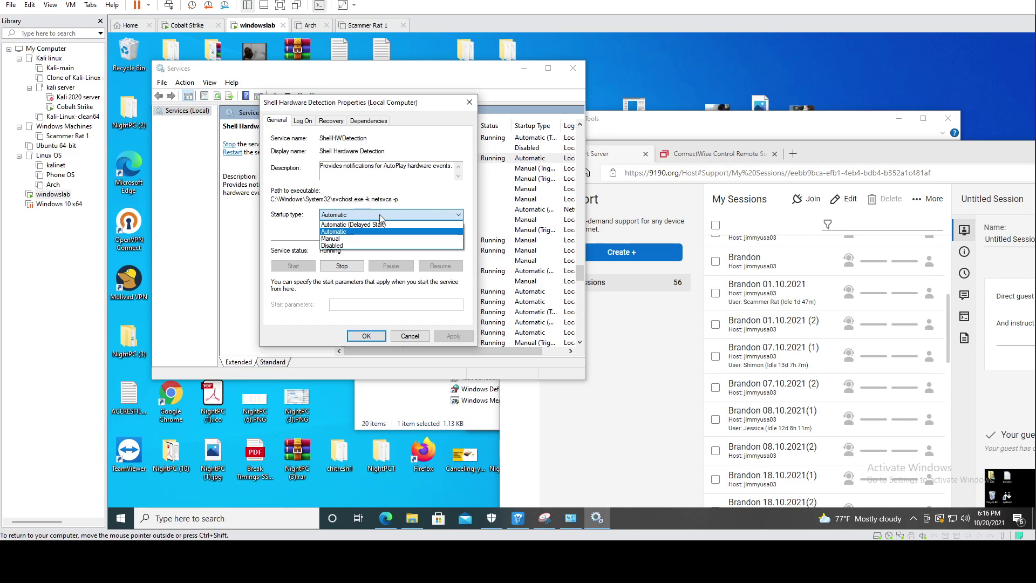
left_click(355, 246)
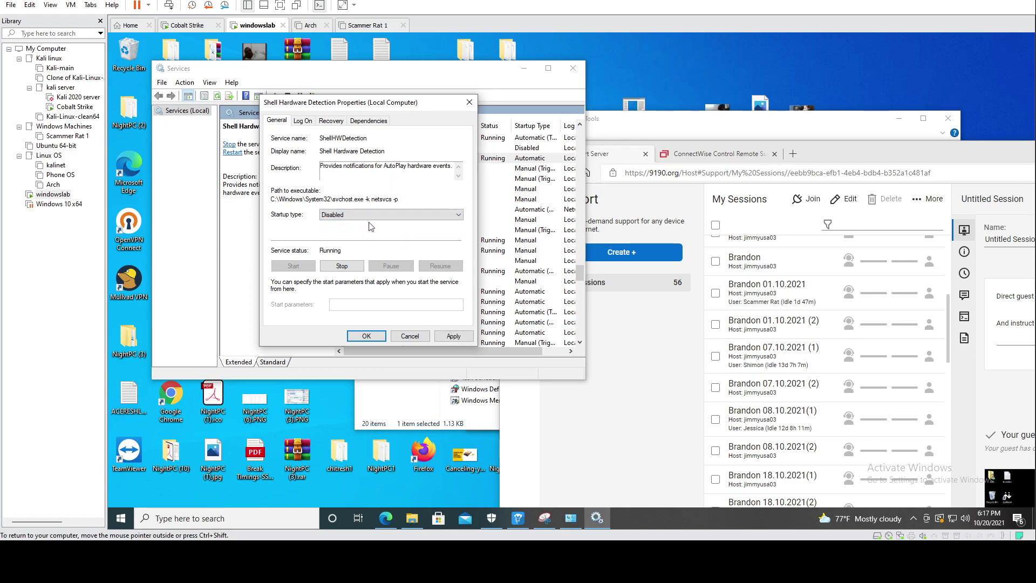
left_click(371, 217)
left_click(364, 231)
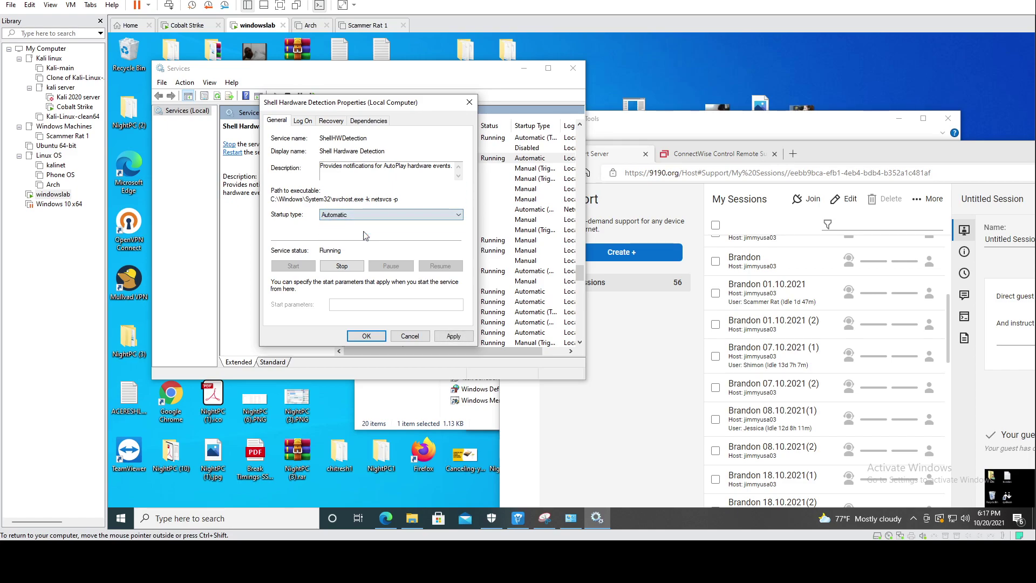
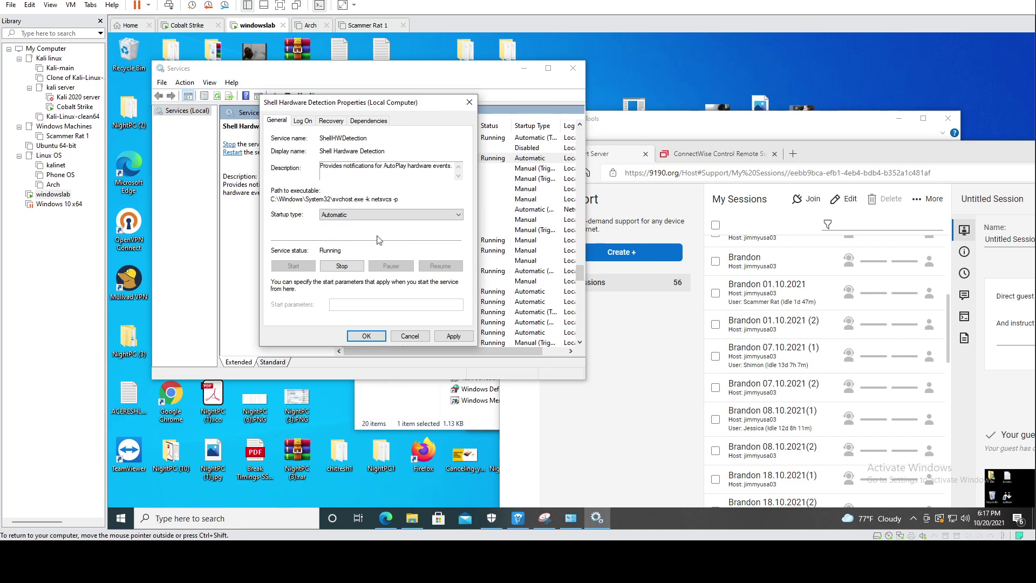
Step: Close the Shell Hardware Detection properties window, then bring up and dismiss the service's context menu
left_click(469, 102)
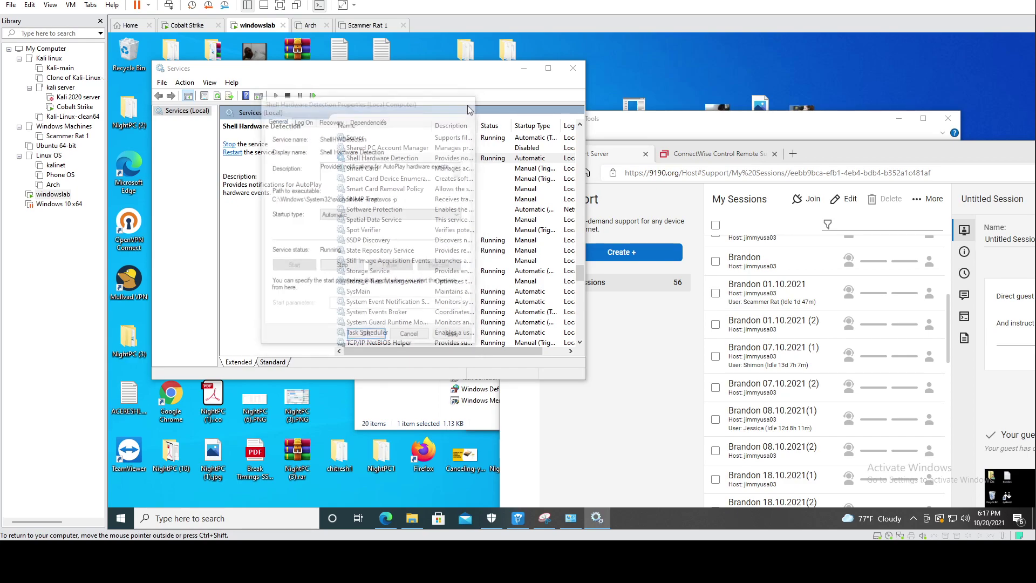
right_click(376, 162)
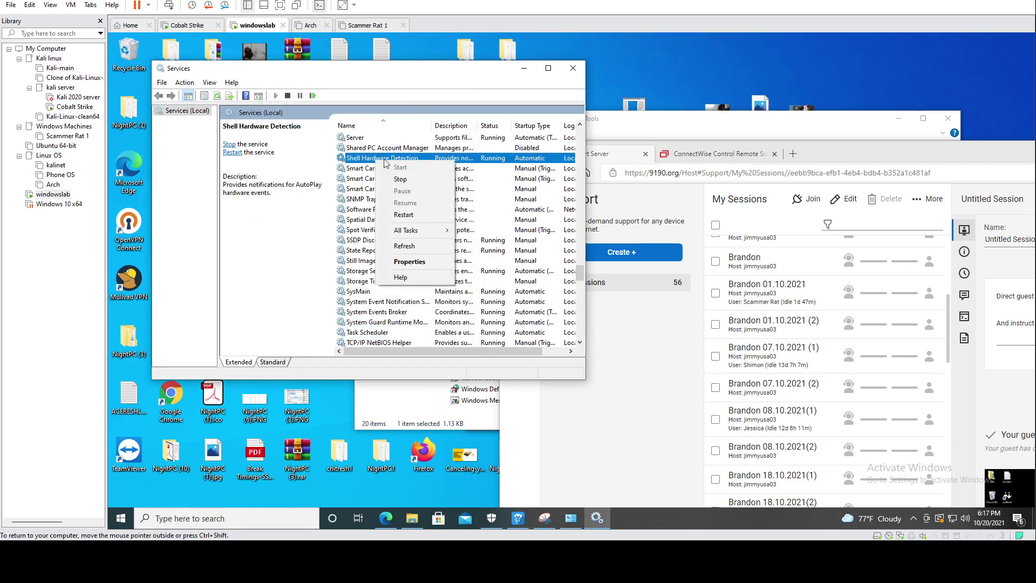
left_click(354, 161)
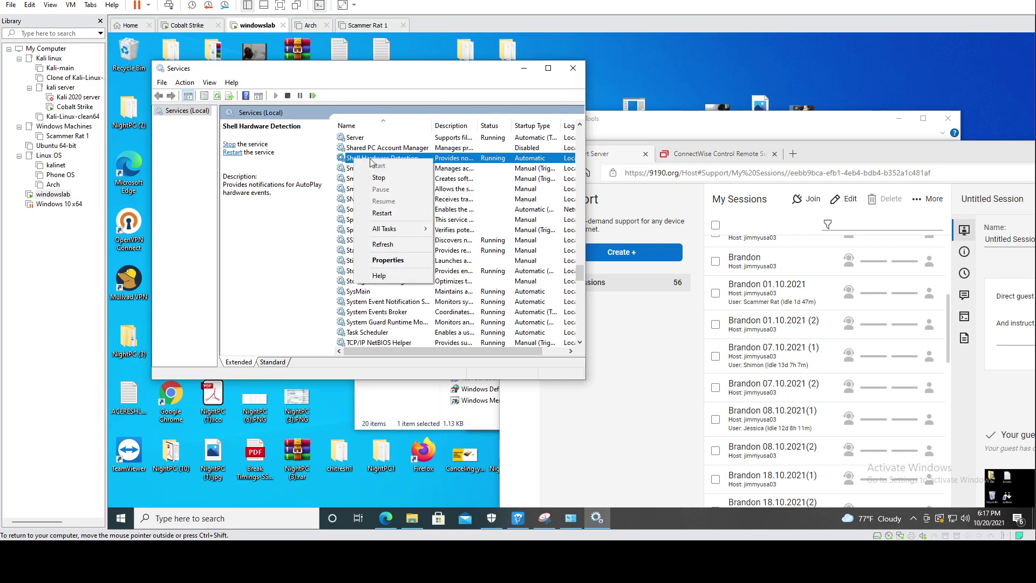
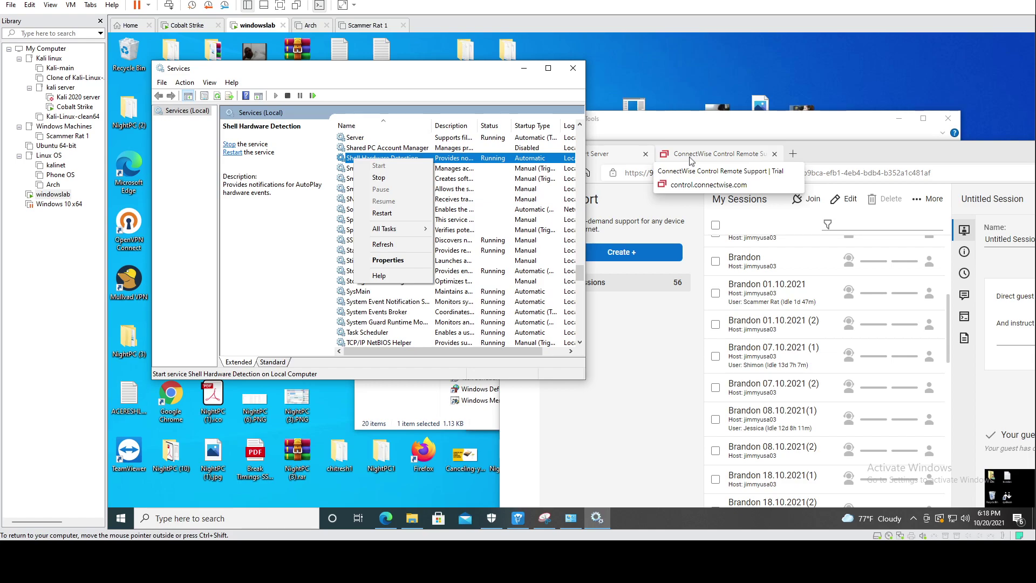
Step: Dismiss the Shell Hardware Detection context menu without choosing any action, leaving the service Running
left_click(466, 162)
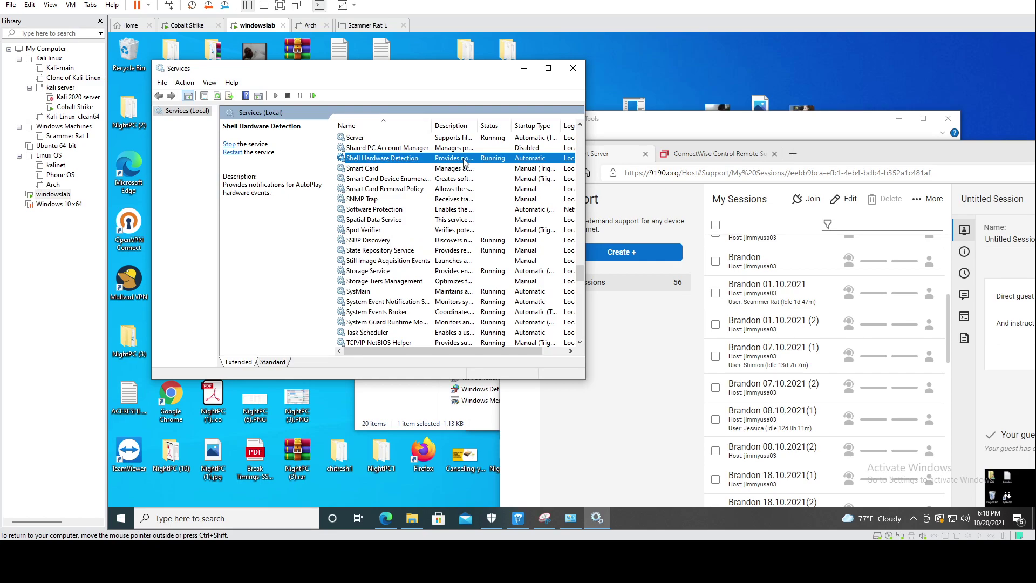
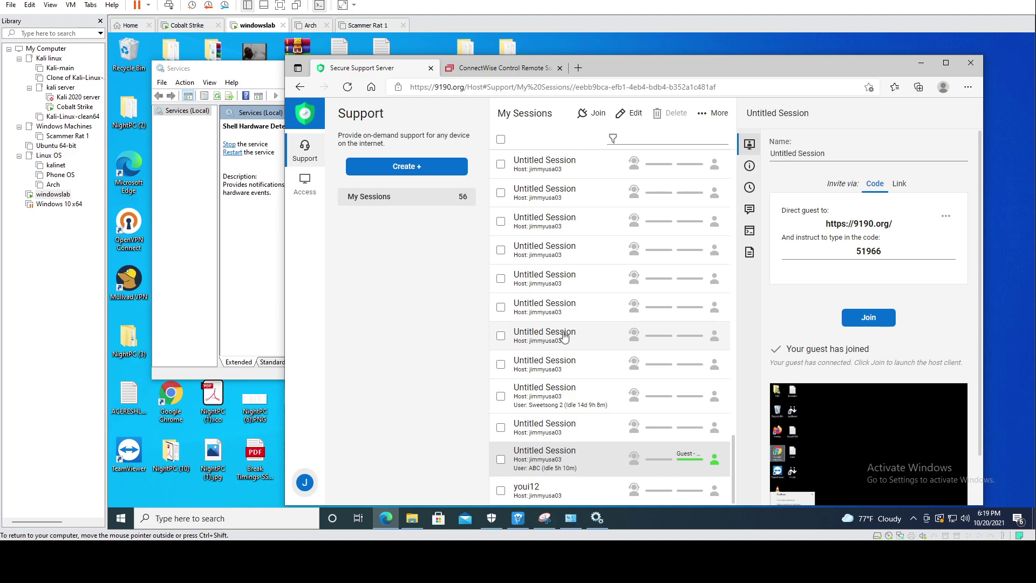
Step: Place the ConnectWise Control trial page beside the Services console, then briefly check Task Manager
left_click(499, 68)
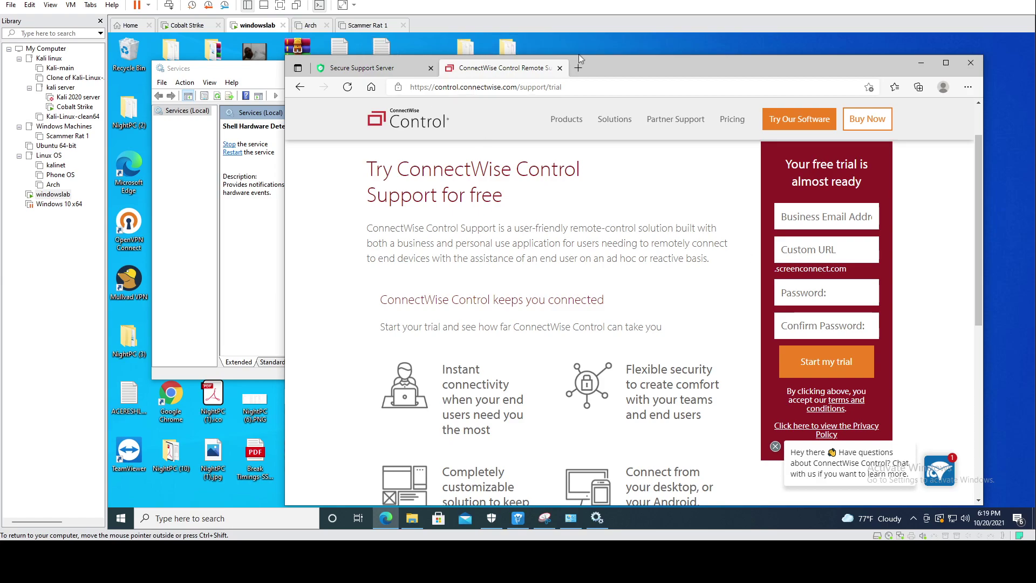
left_click_drag(597, 60, 872, 119)
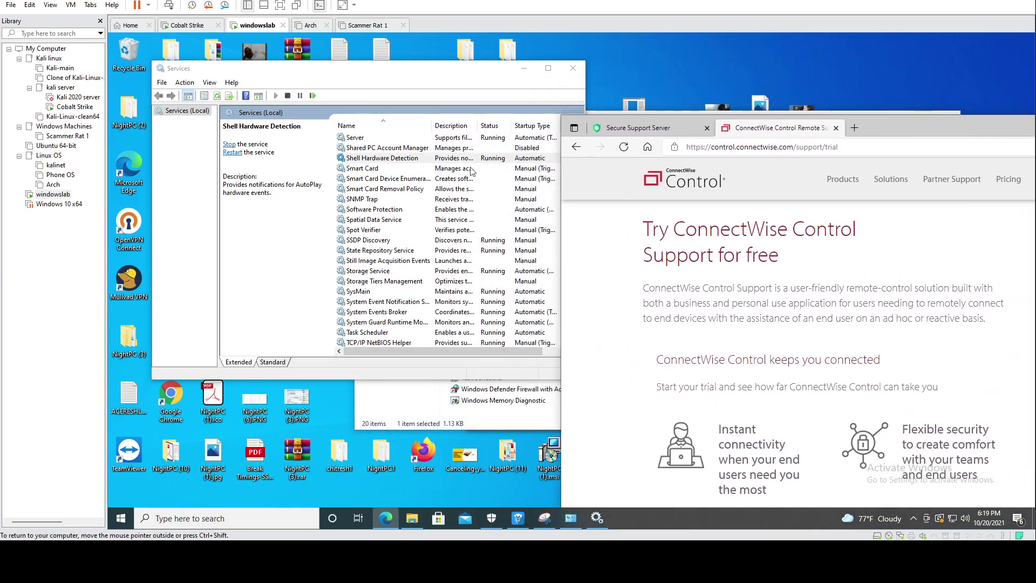
right_click(676, 521)
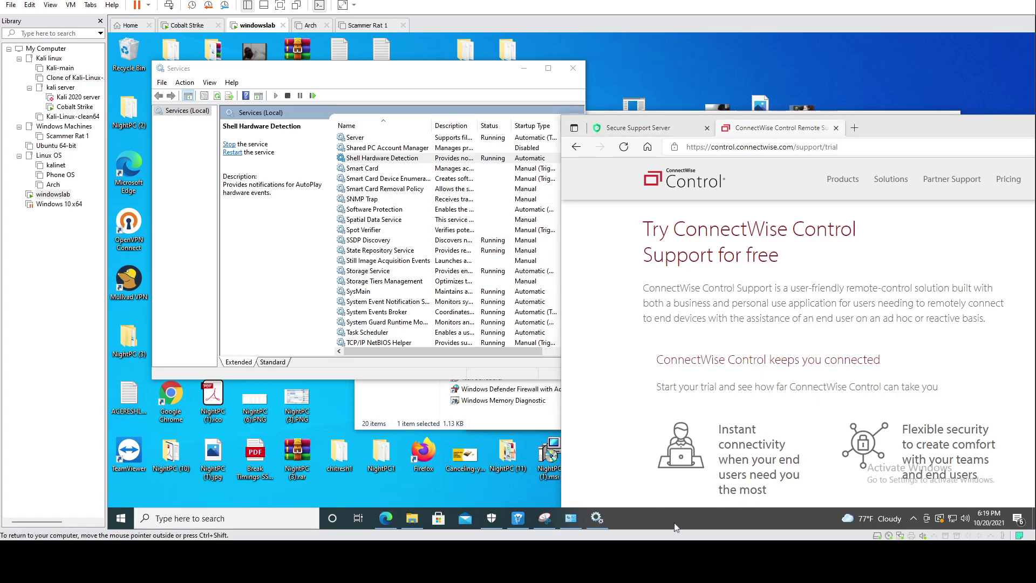
left_click(724, 473)
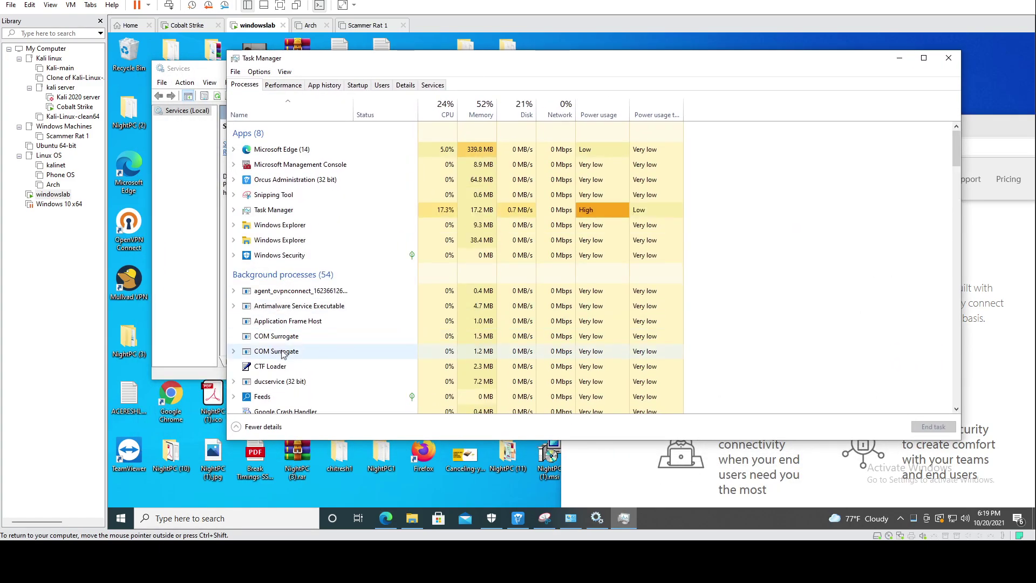
scroll(290, 347, "down", 4)
scroll(289, 348, "down", 2)
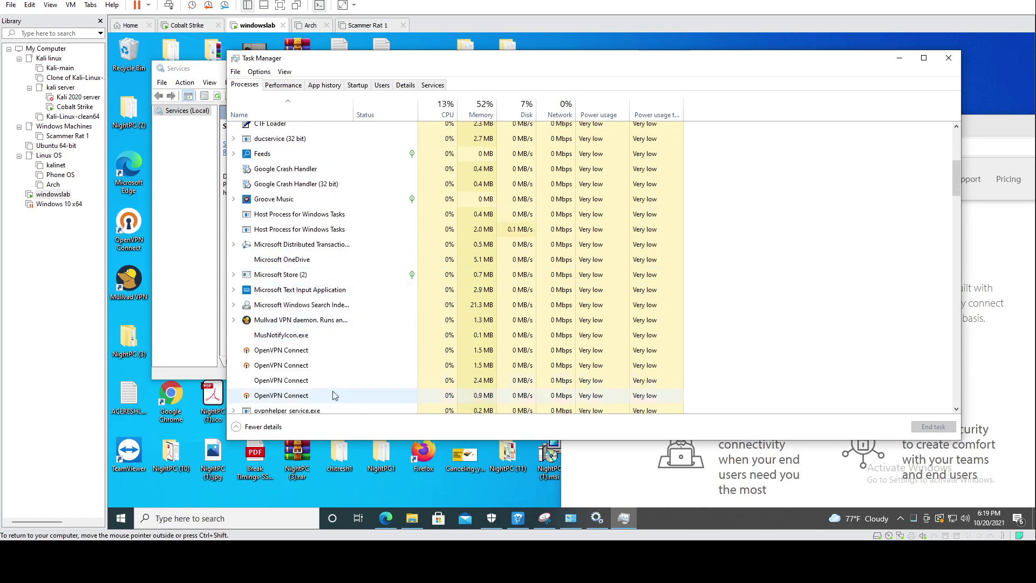
left_click(948, 58)
Step: Open Add or remove programs with an 'add' search and scroll through the 54 installed apps
left_click(264, 516)
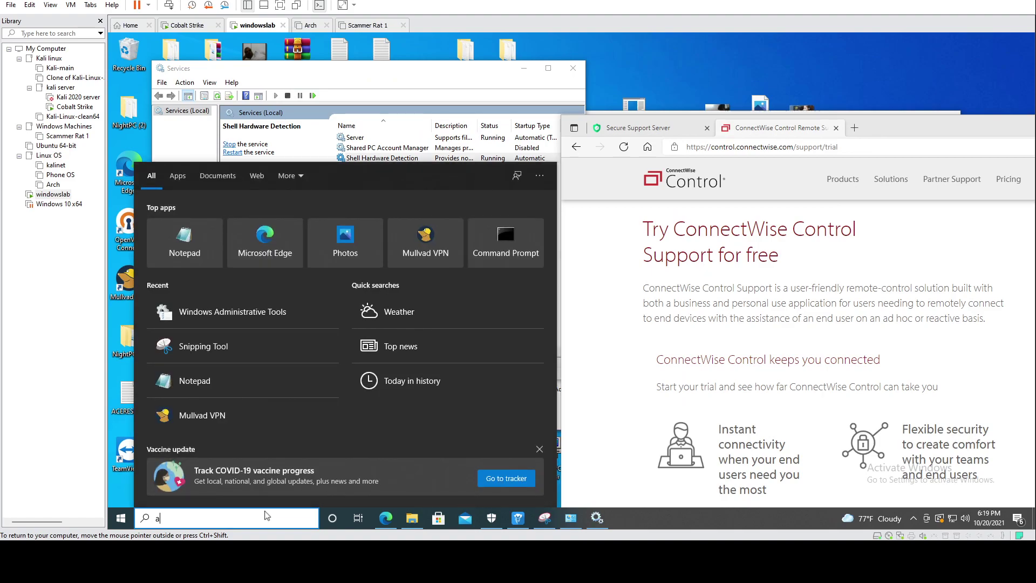
type("add")
key("Return")
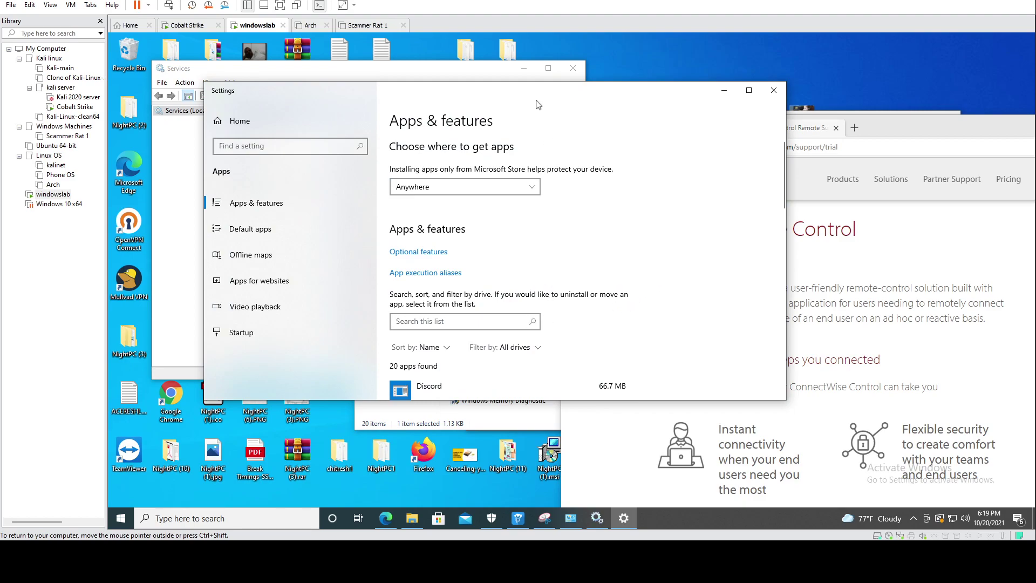
scroll(467, 234, "down", 5)
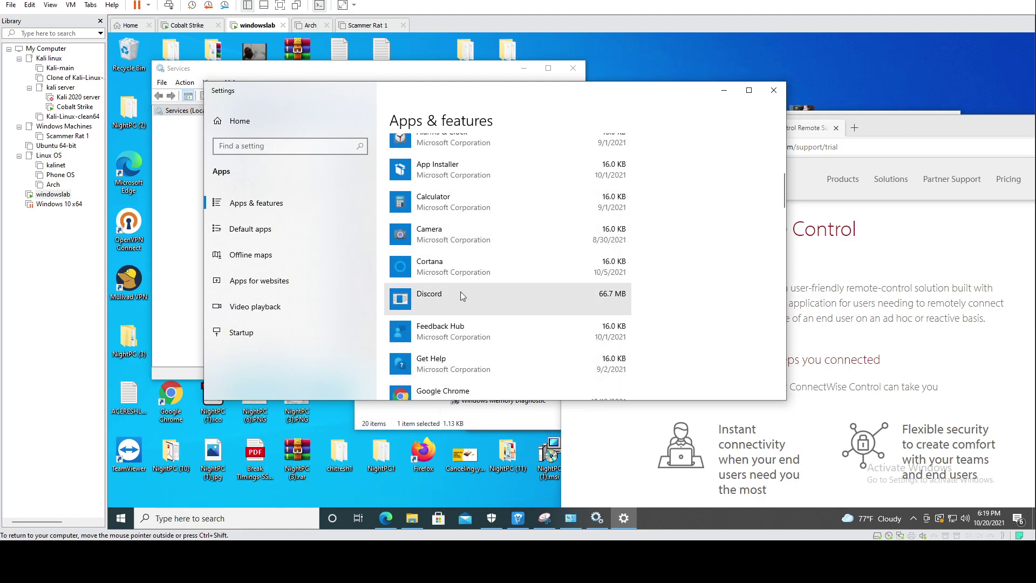
scroll(461, 291, "down", 10)
scroll(476, 344, "down", 3)
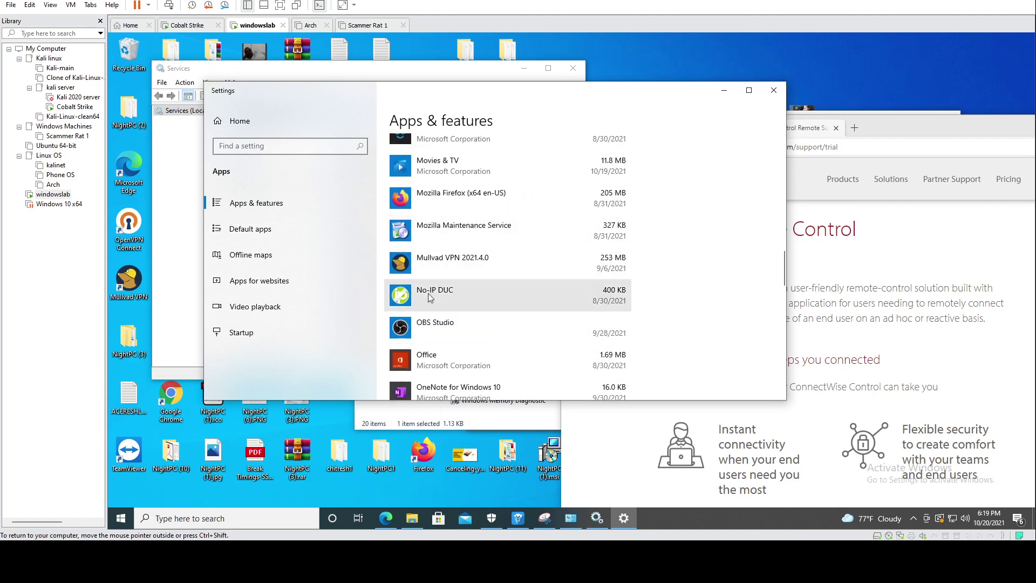
scroll(516, 376, "down", 9)
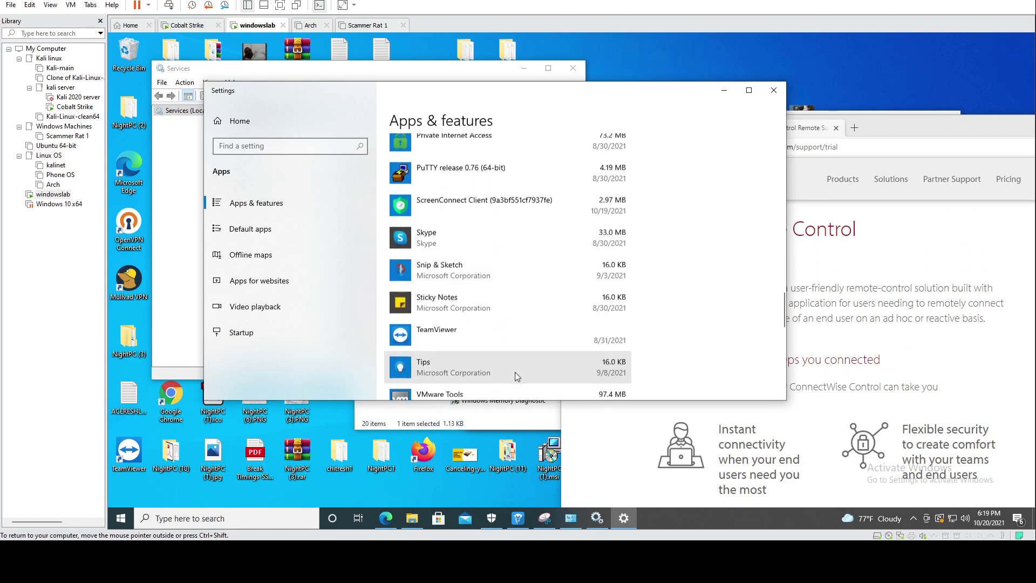
scroll(515, 371, "down", 12)
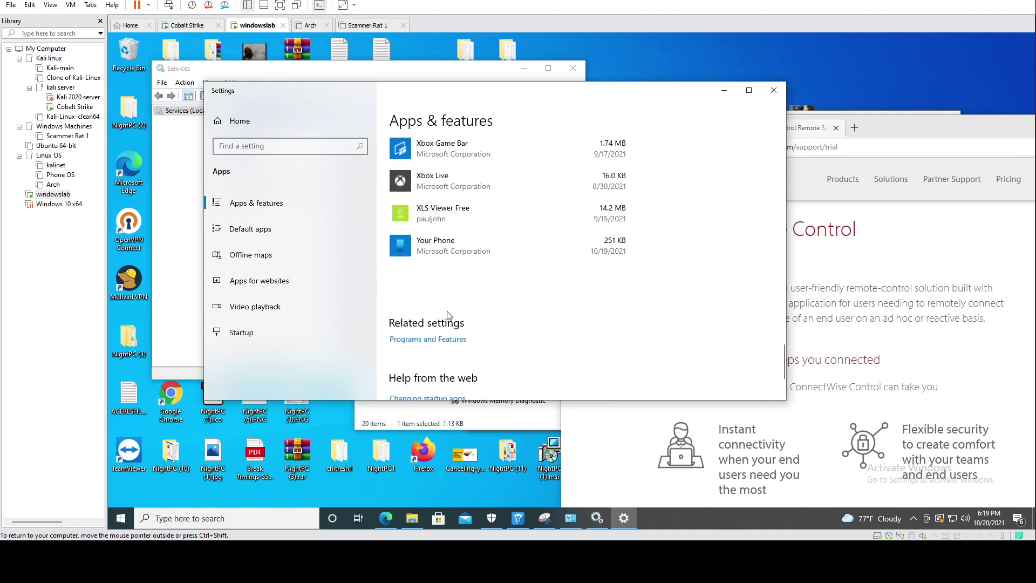
Step: Close Settings and bring the Services console back to the front
scroll(448, 312, "up", 15)
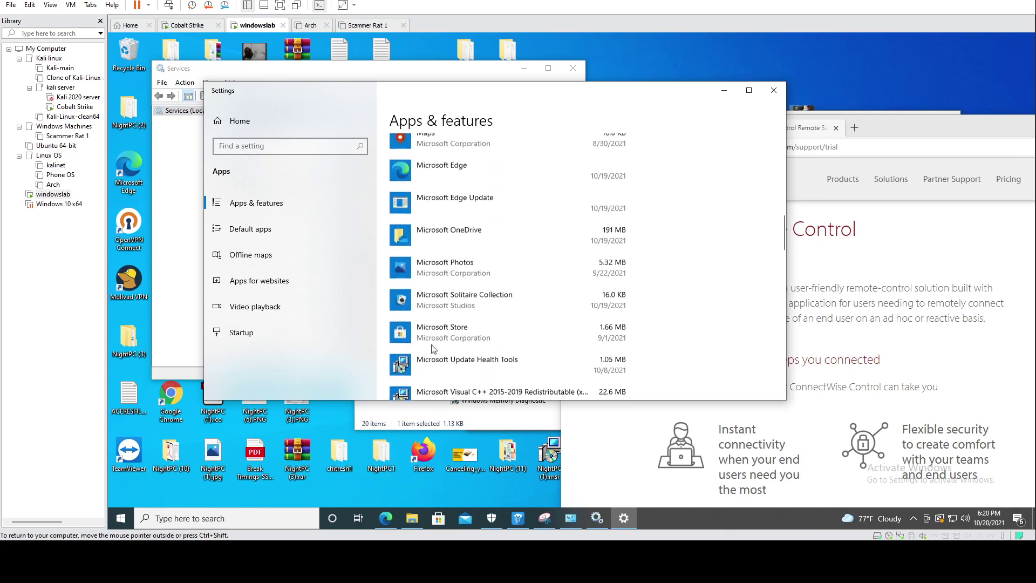
scroll(431, 350, "up", 10)
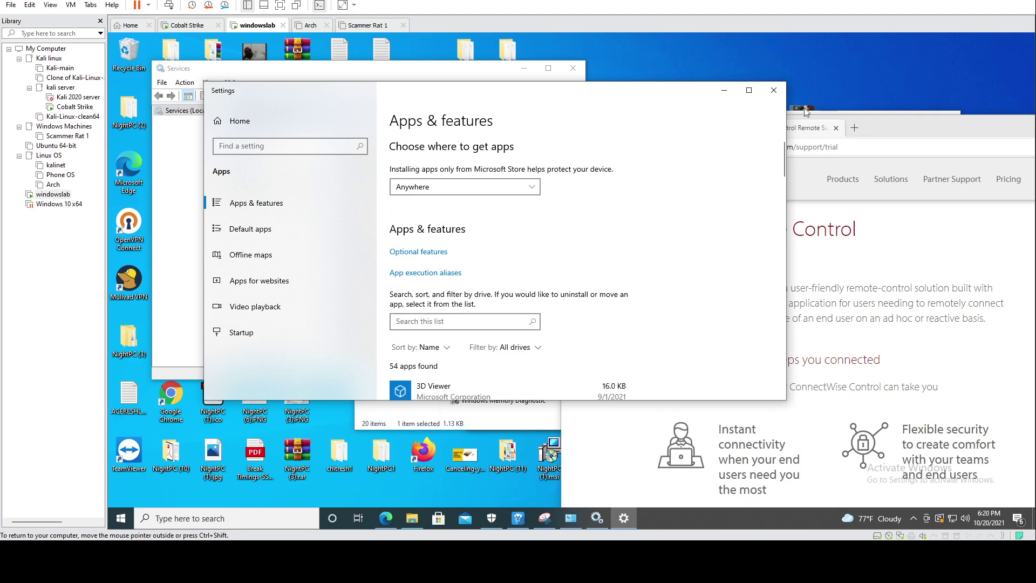
left_click(777, 90)
left_click_drag(375, 69, 359, 74)
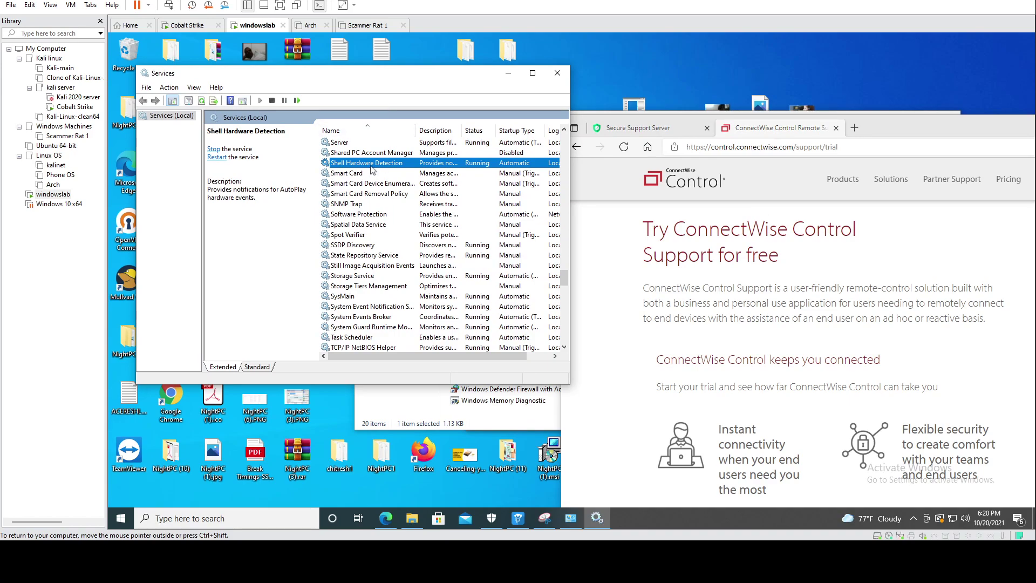
Step: Launch a new Services console from Windows Administrative Tools via a 'windows' search
left_click(241, 519)
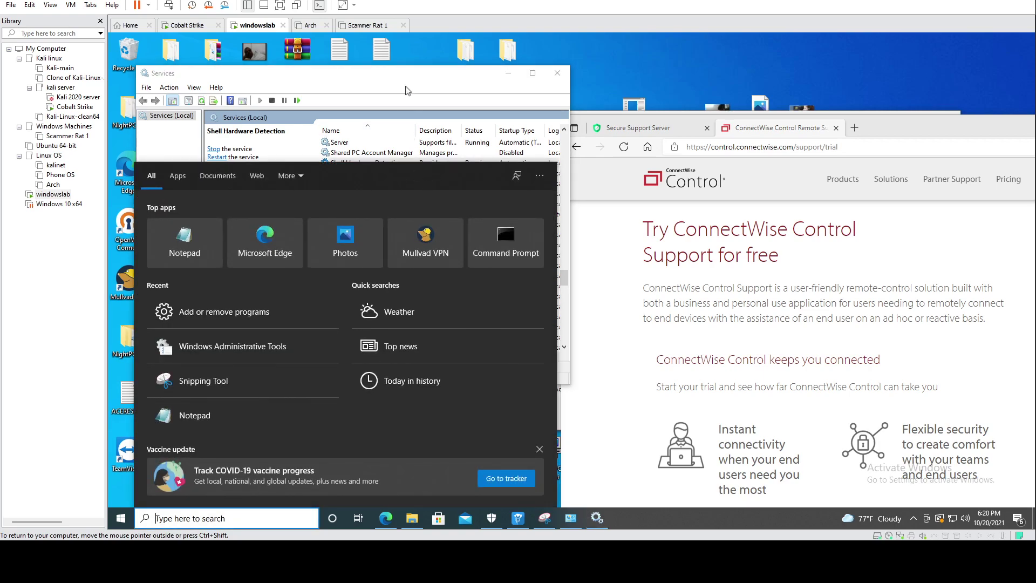
type("windows")
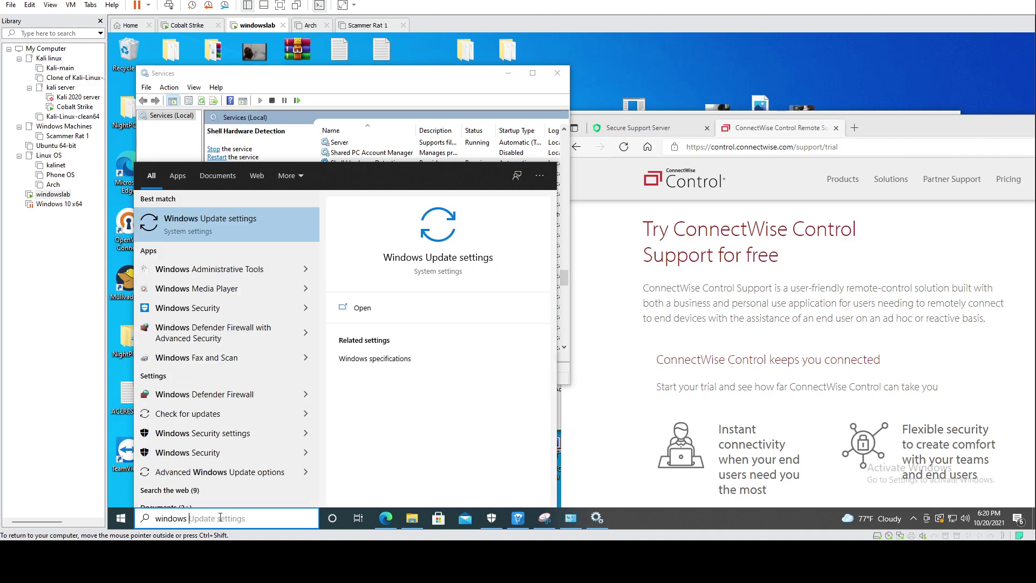
key("Down")
key("Return")
left_click(473, 345)
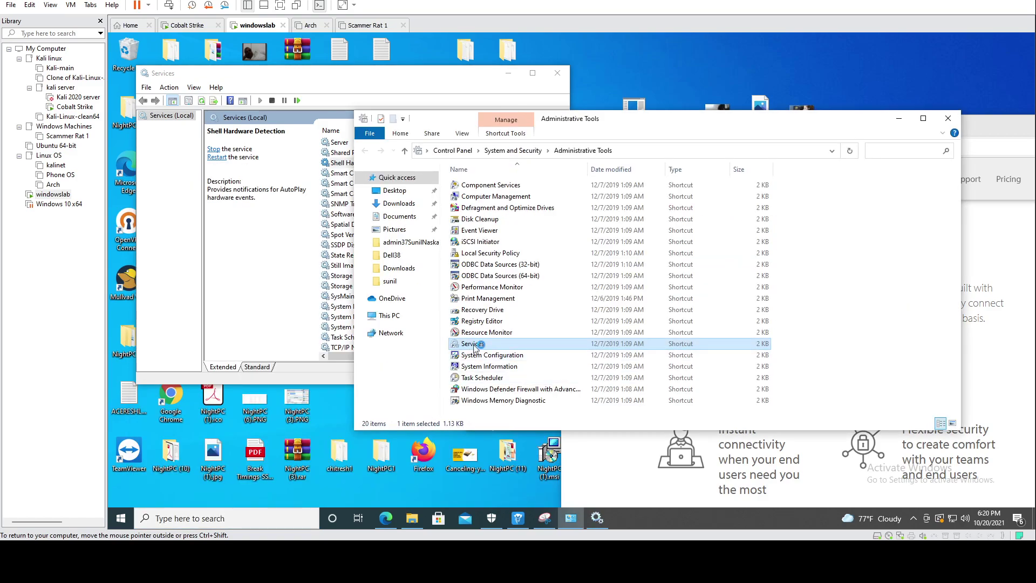
double_click(474, 348)
left_click_drag(325, 71, 452, 89)
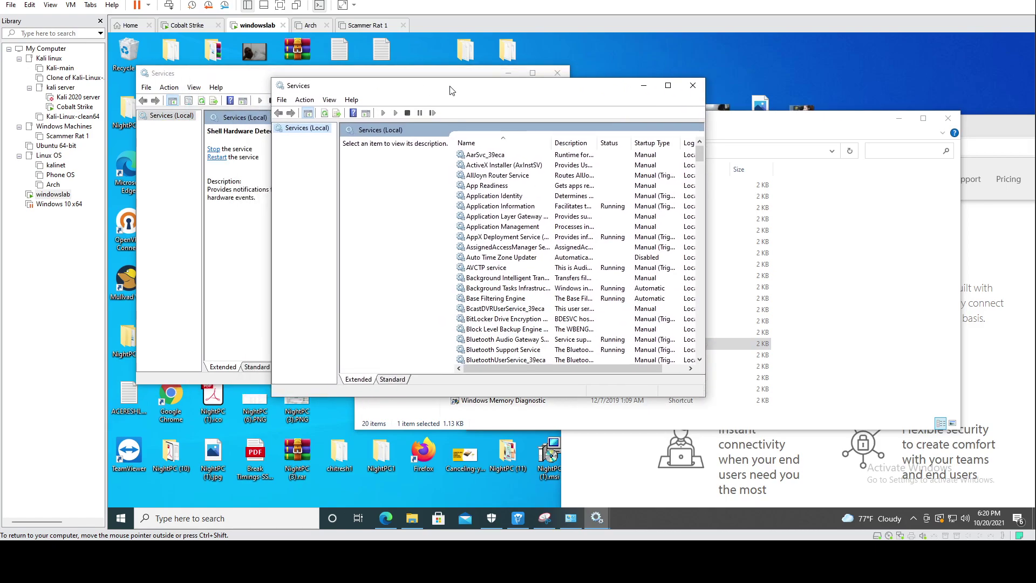
Step: Scroll down the services list and select SSDP Discovery
left_click(499, 206)
scroll(484, 300, "down", 2)
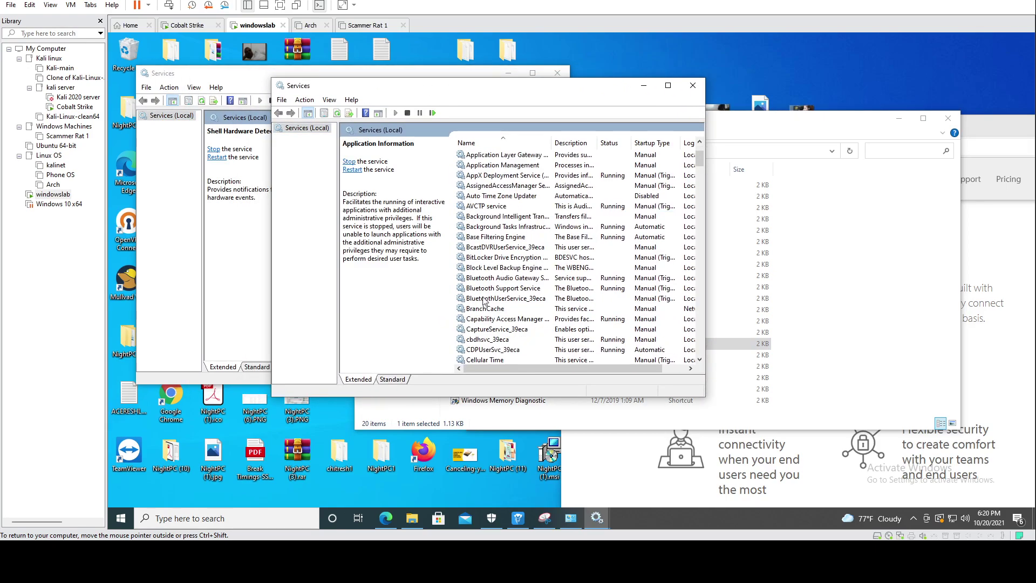
scroll(484, 300, "down", 20)
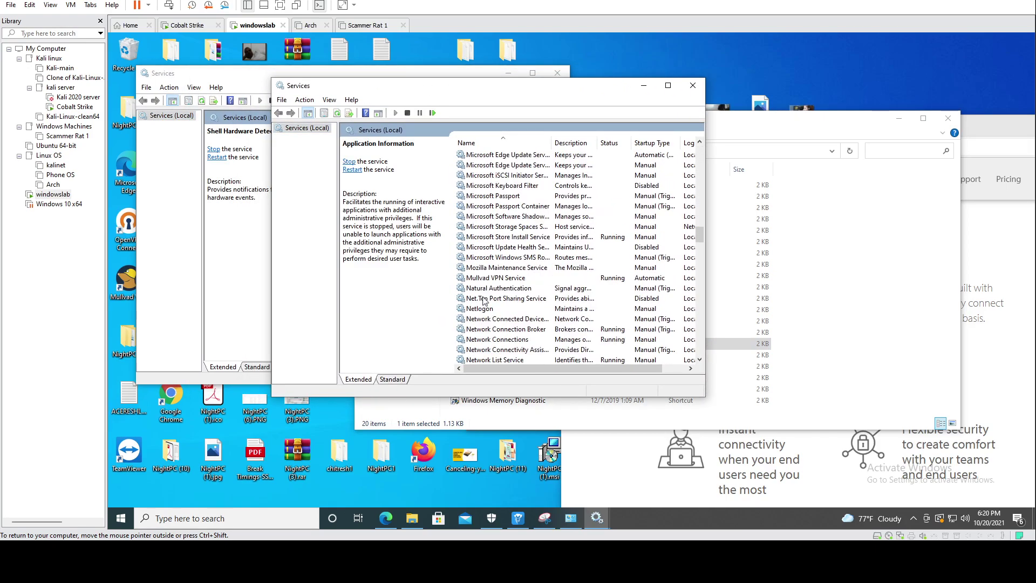
scroll(483, 301, "down", 20)
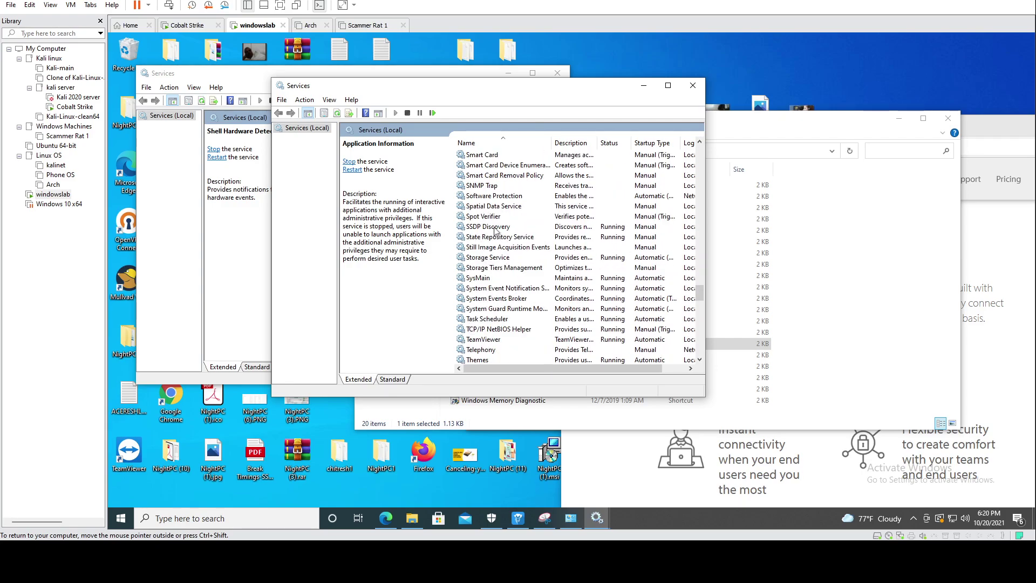
left_click(492, 227)
Step: Set SSDP Discovery's startup type to Disabled in its properties and close the dialog
right_click(487, 228)
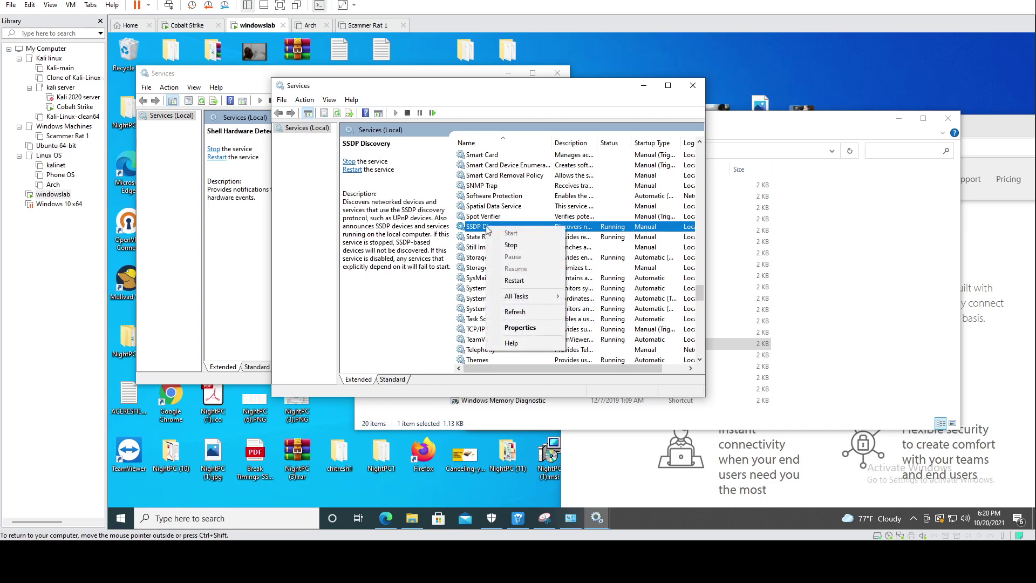
left_click(520, 328)
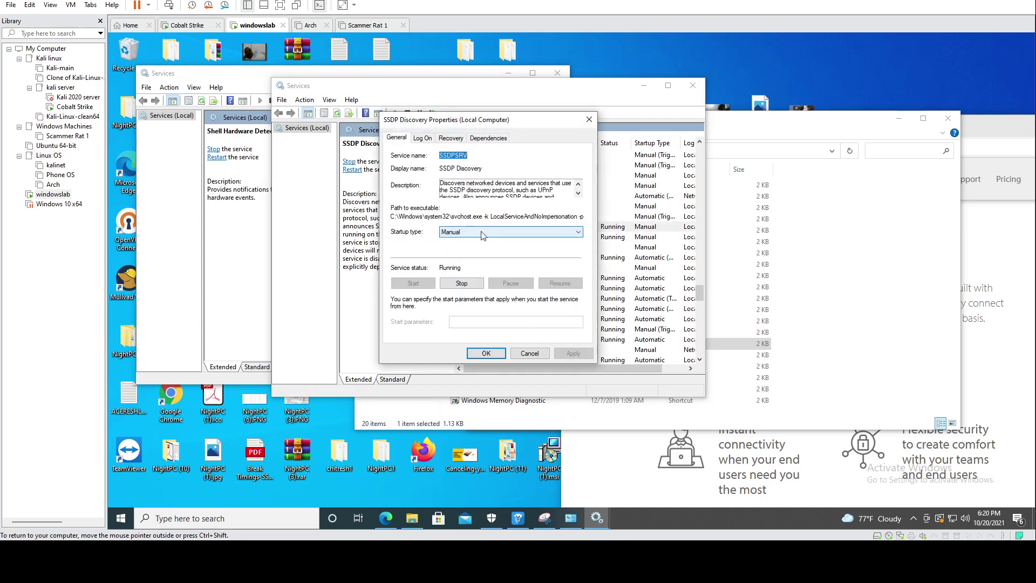
left_click(482, 235)
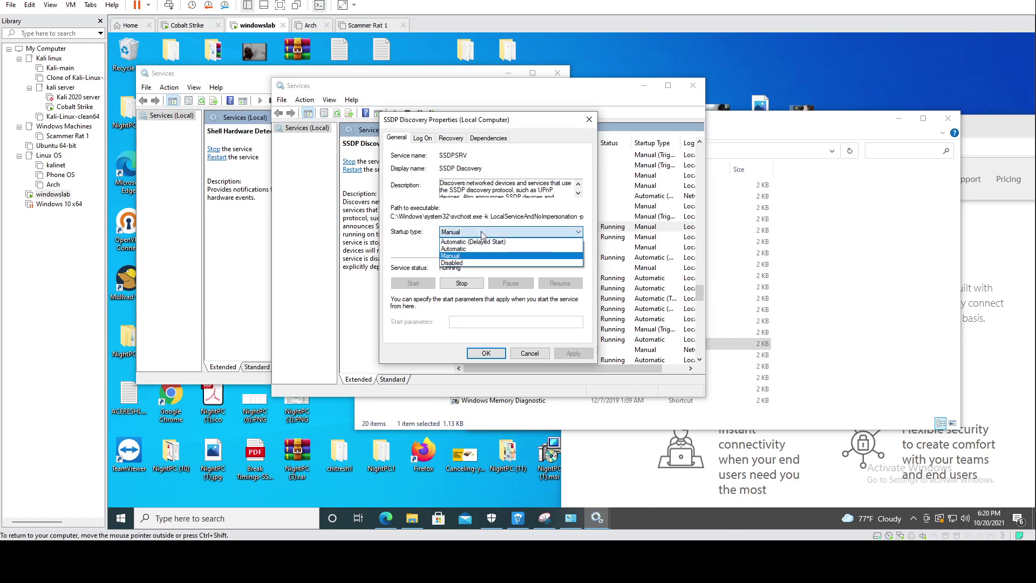
left_click(479, 263)
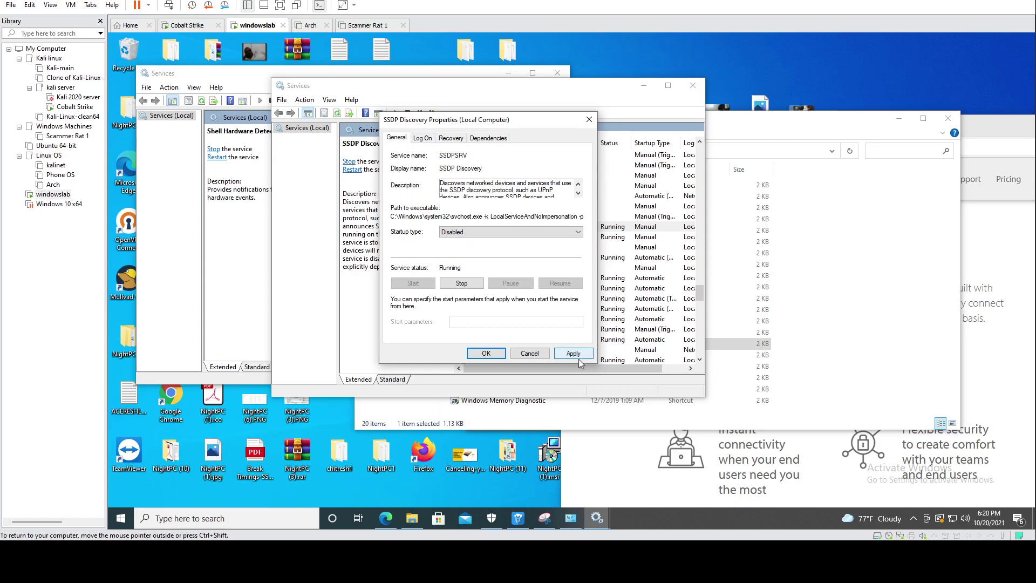
left_click(487, 233)
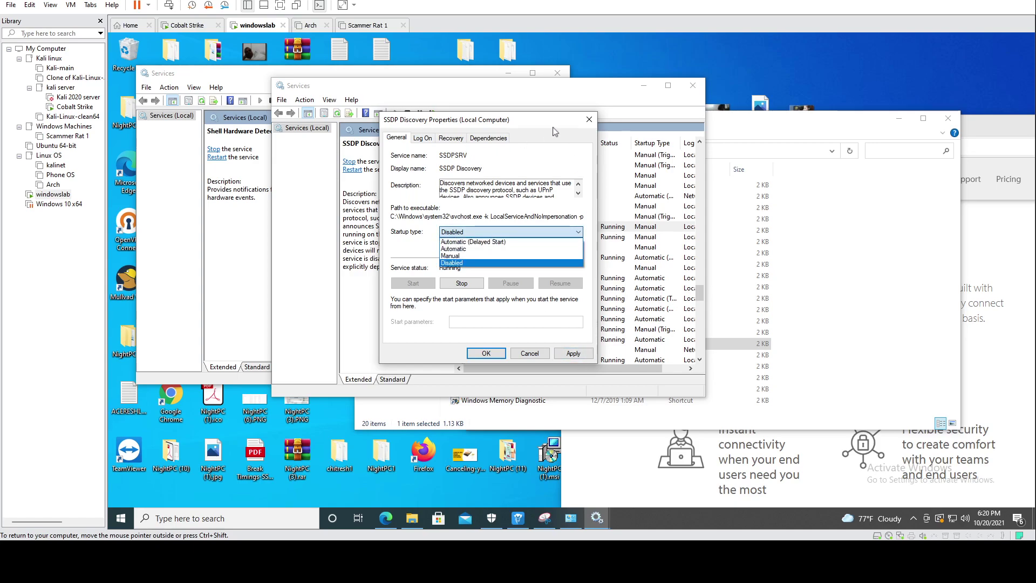
left_click(590, 122)
left_click(590, 123)
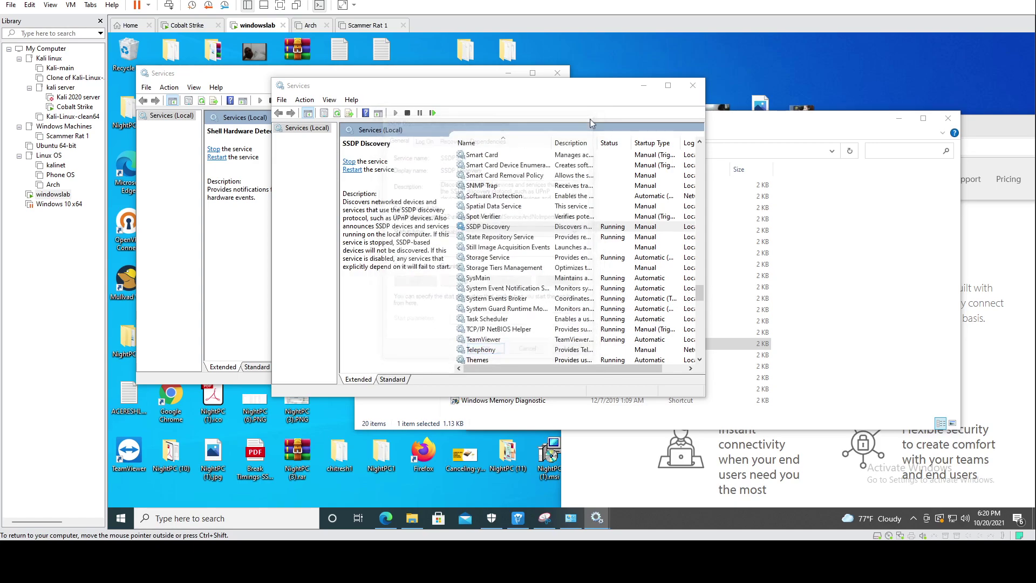
Step: Dismiss the SSDP Discovery action menu without stopping it and bring the ConnectWise Control Support page forward
right_click(473, 228)
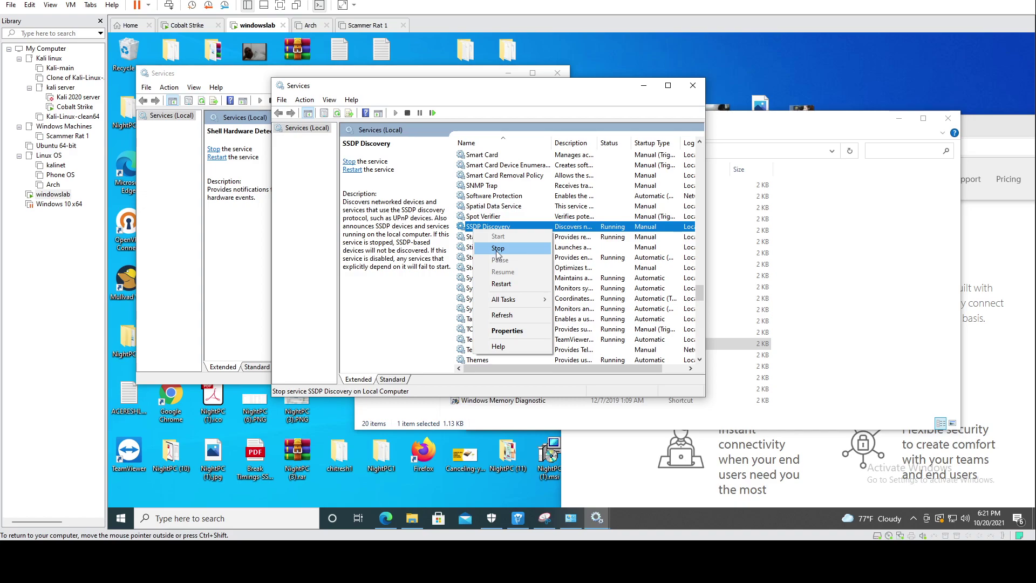
left_click(591, 232)
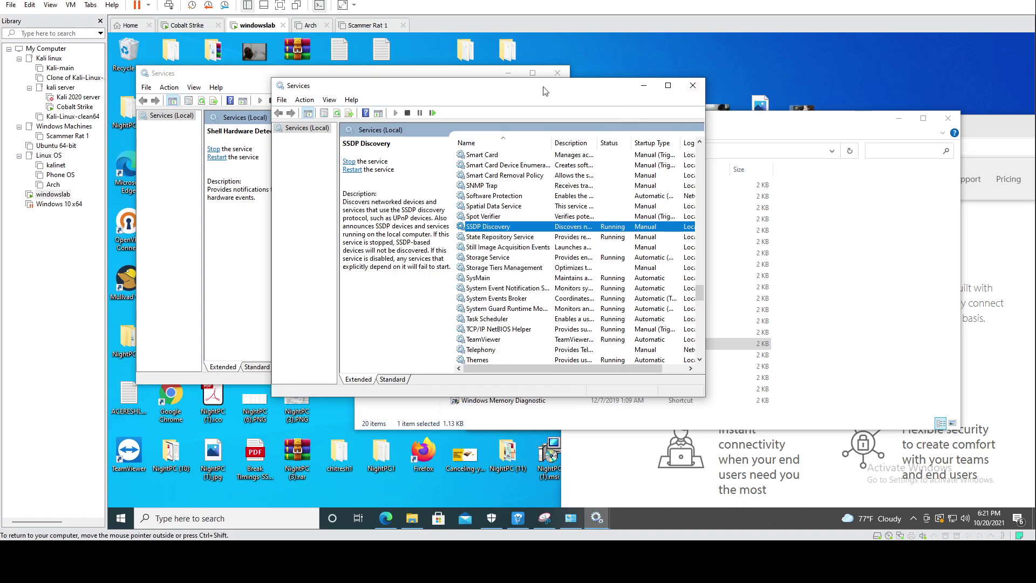
left_click_drag(542, 92, 461, 141)
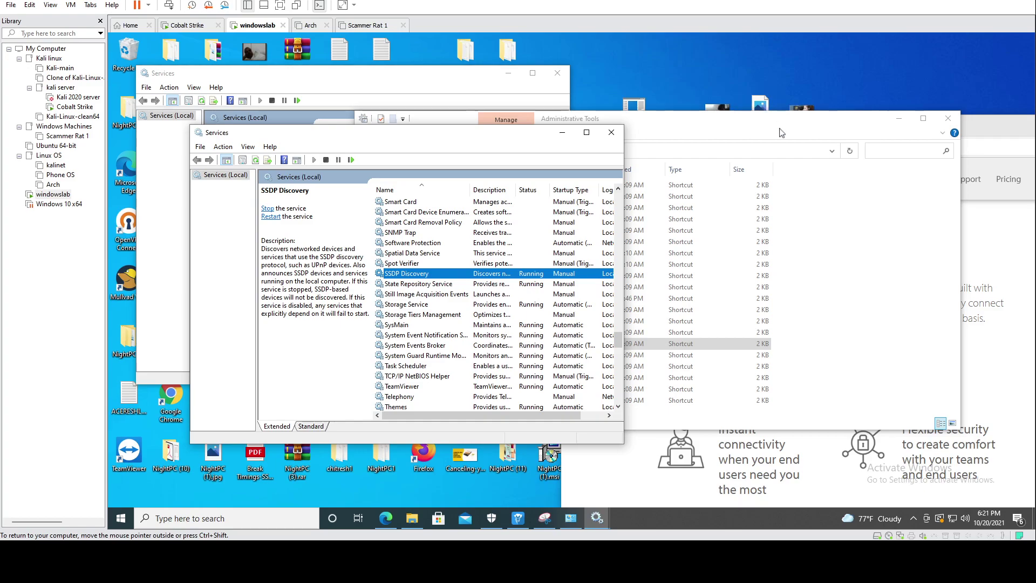
left_click_drag(781, 132, 725, 130)
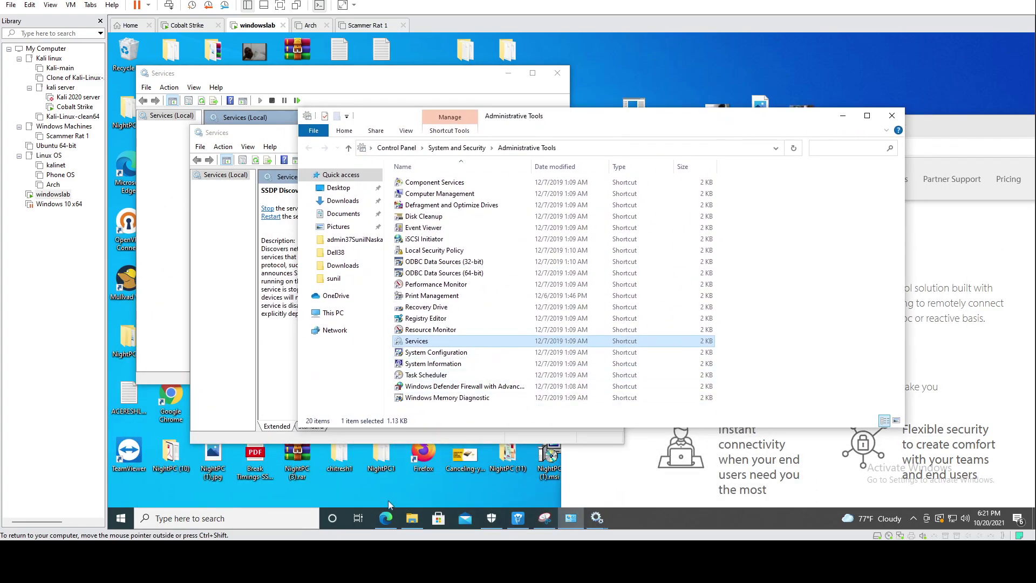
left_click(385, 516)
Step: Centre the support console and show the details of the guest-connected session
left_click(636, 127)
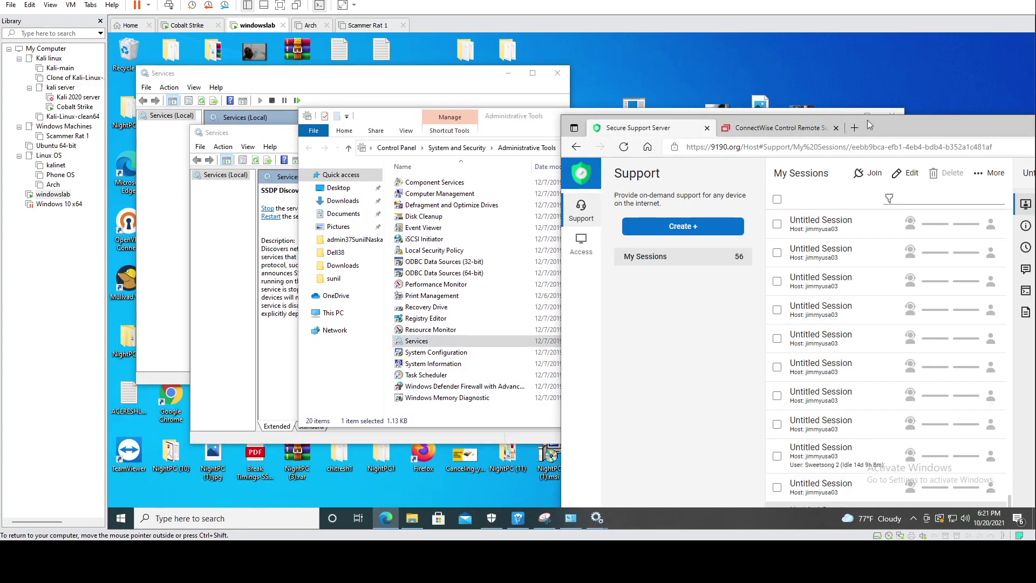
left_click_drag(891, 120, 587, 53)
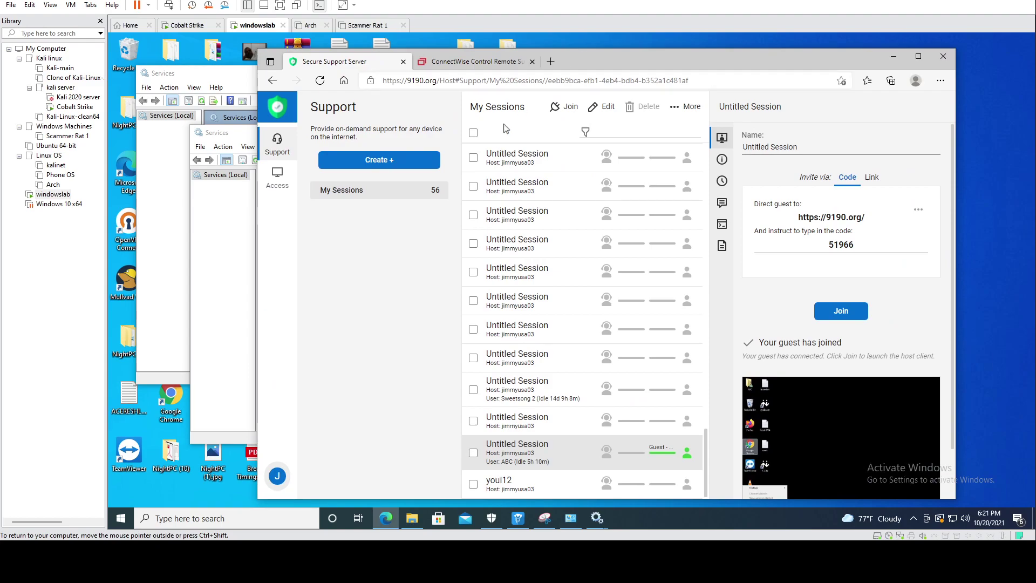
scroll(509, 432, "up", 3)
scroll(510, 431, "up", 3)
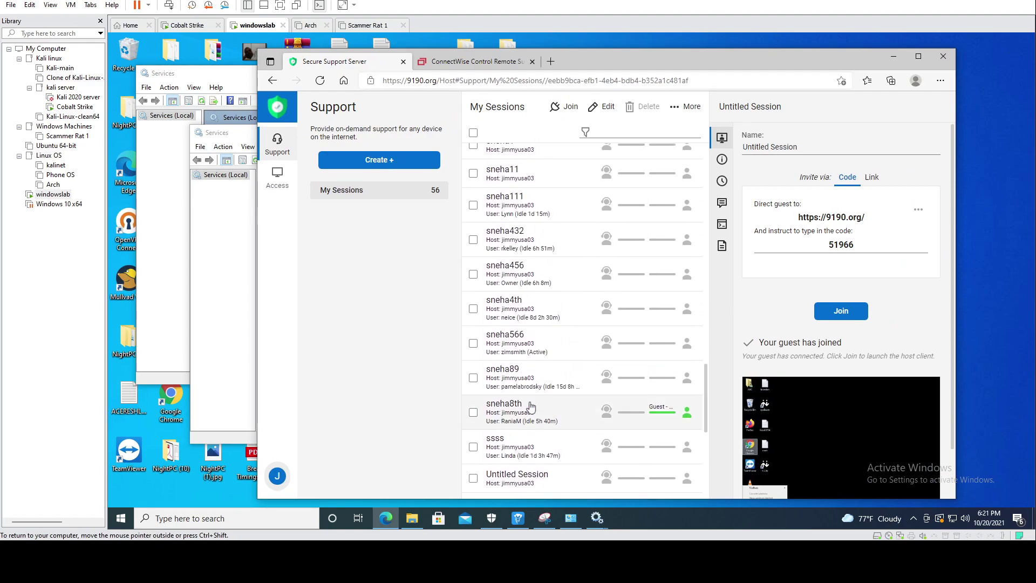
left_click(533, 422)
Step: Scroll up and down through the 56-session My Sessions list
scroll(534, 424, "up", 10)
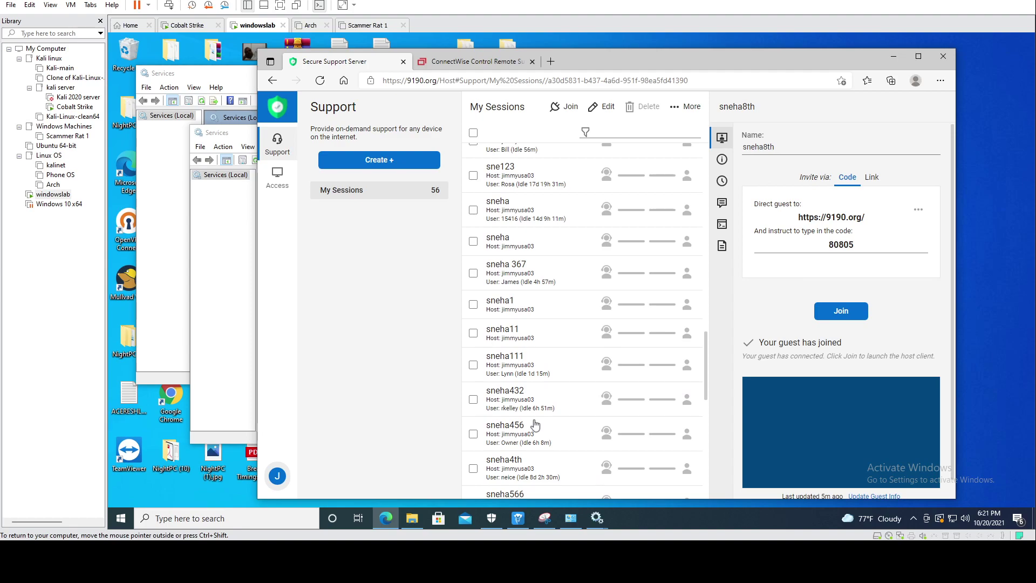
scroll(567, 389, "up", 3)
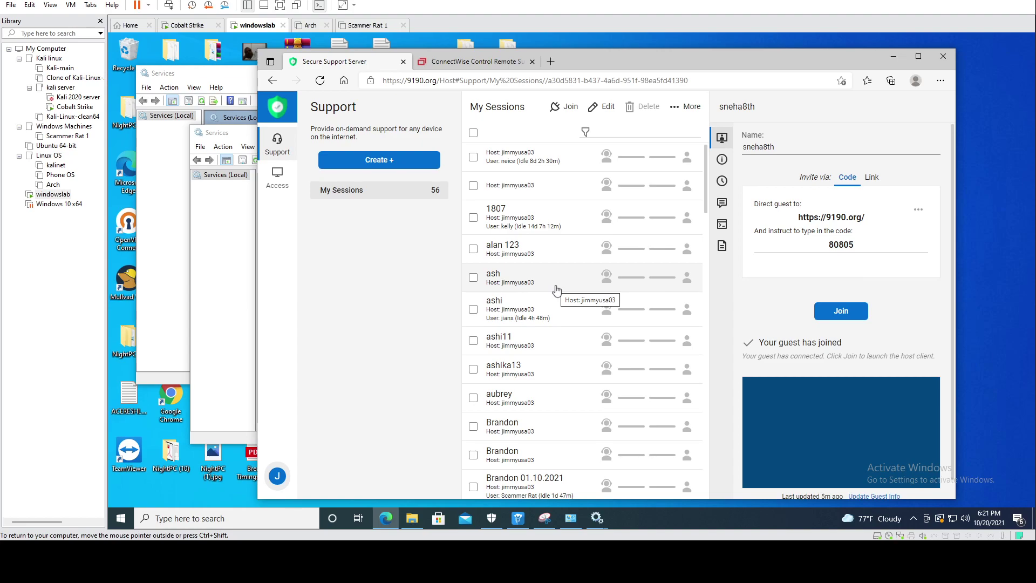
scroll(519, 265, "down", 6)
scroll(519, 265, "down", 5)
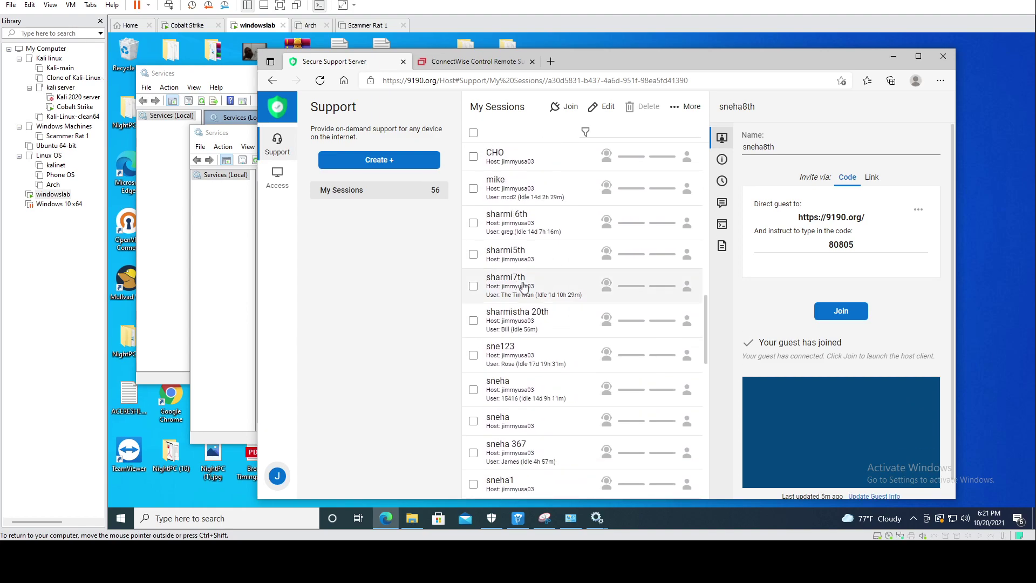
scroll(522, 286, "down", 4)
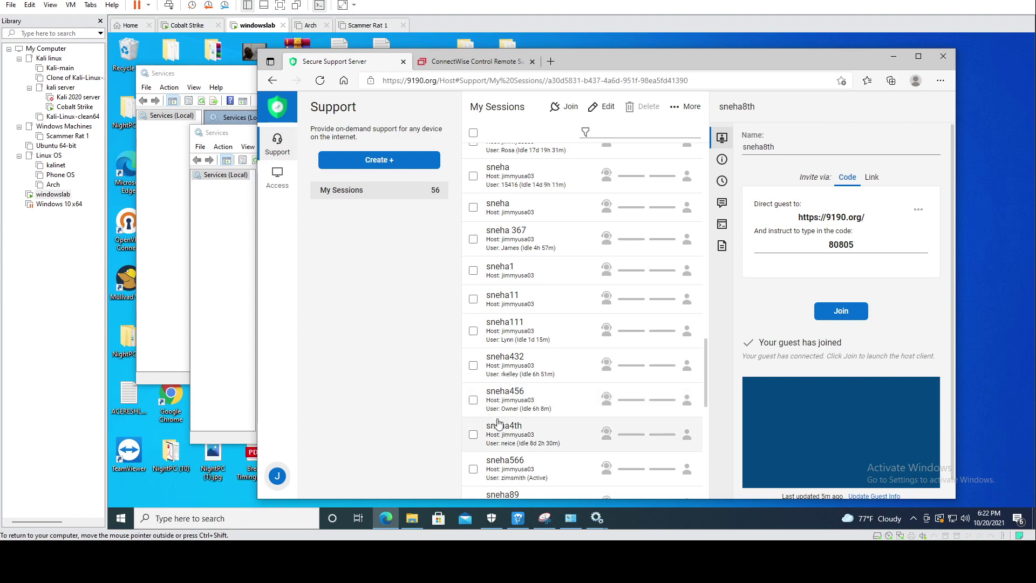
scroll(497, 424, "down", 2)
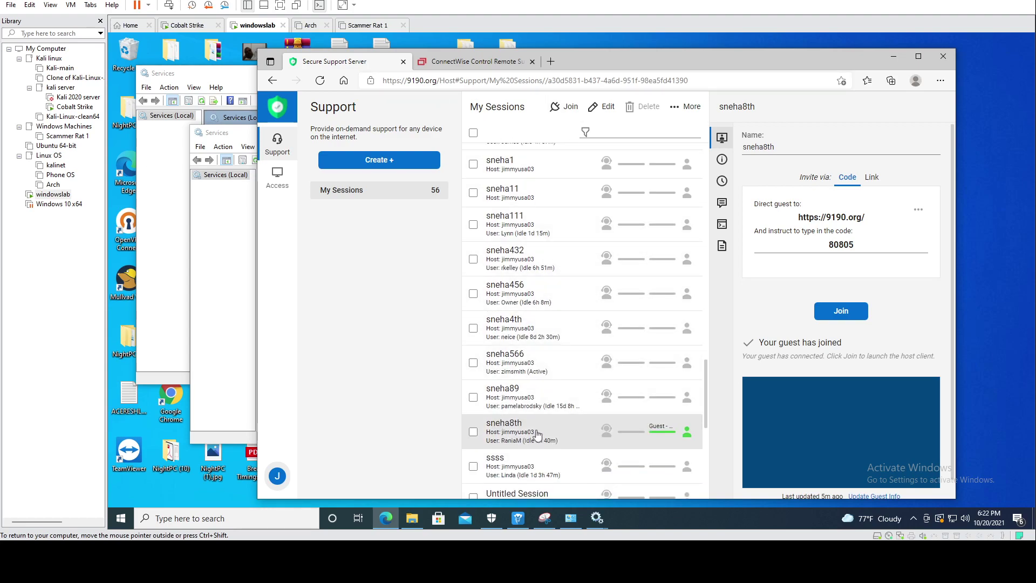
scroll(536, 436, "down", 5)
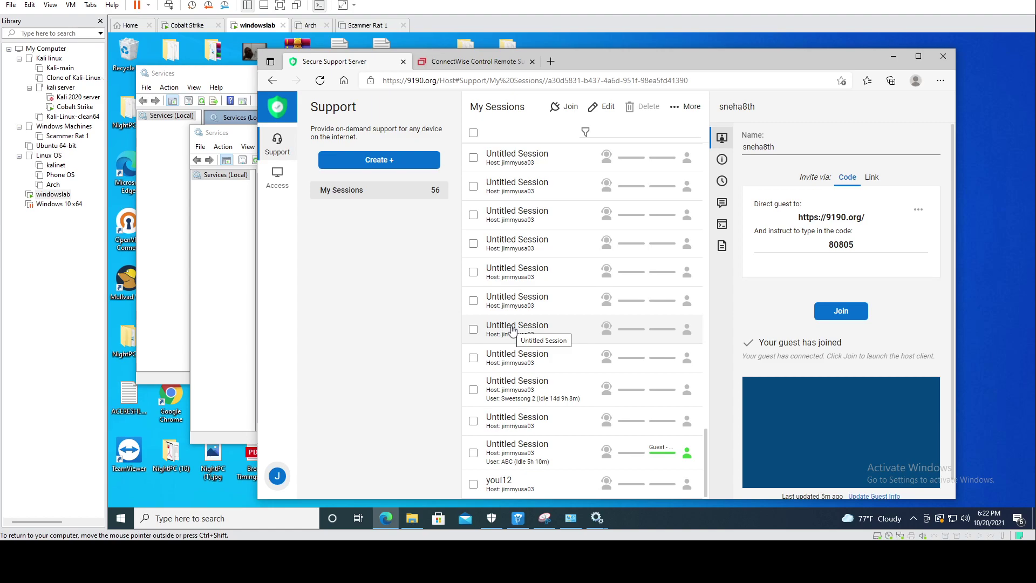
scroll(513, 377, "up", 3)
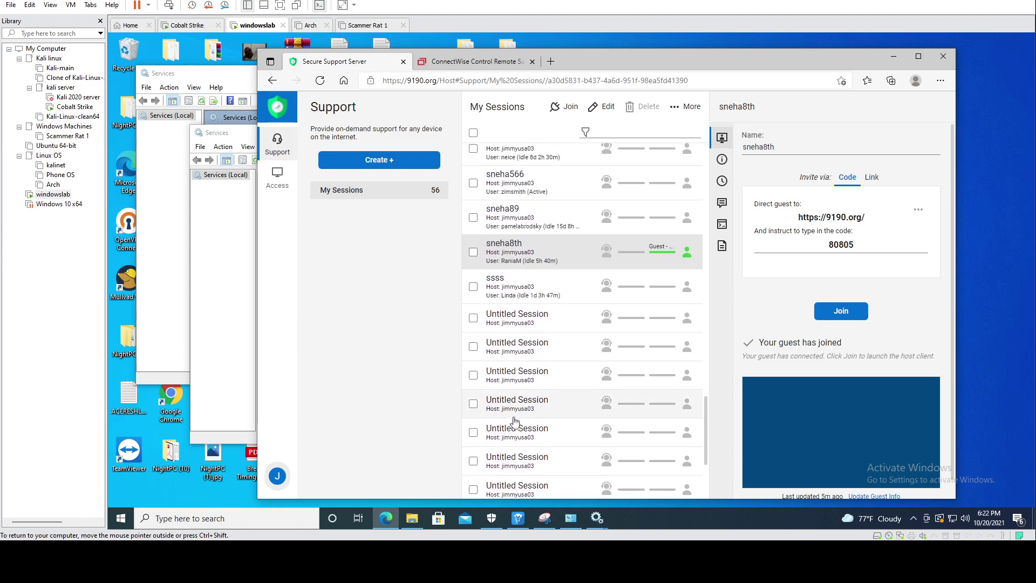
scroll(514, 421, "up", 10)
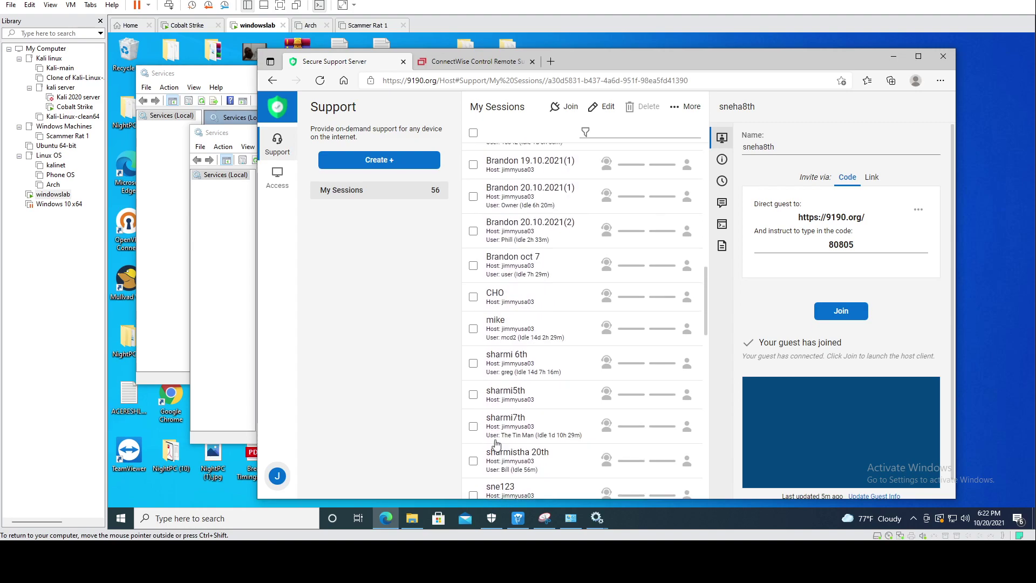
scroll(496, 444, "up", 3)
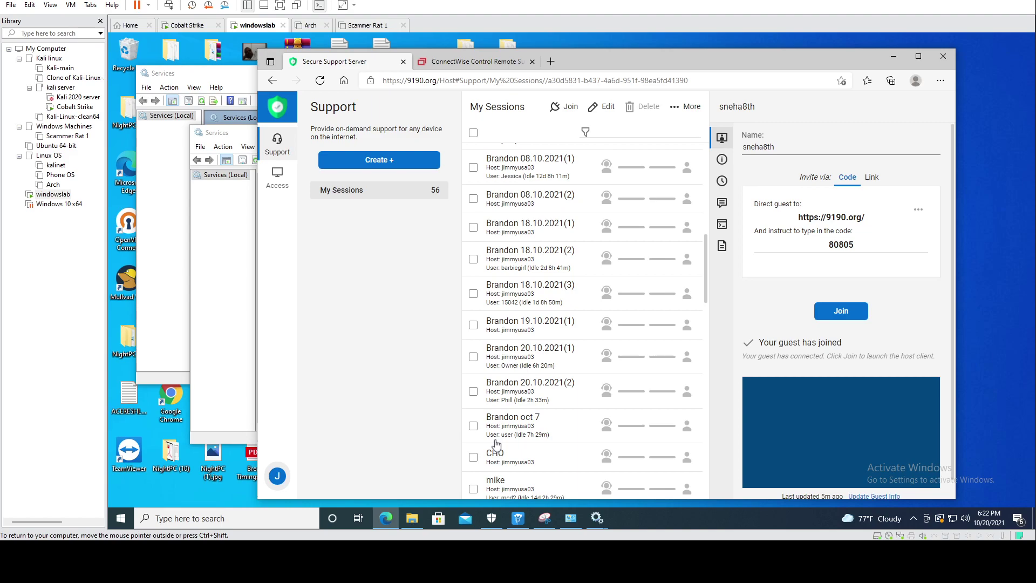
scroll(496, 444, "up", 10)
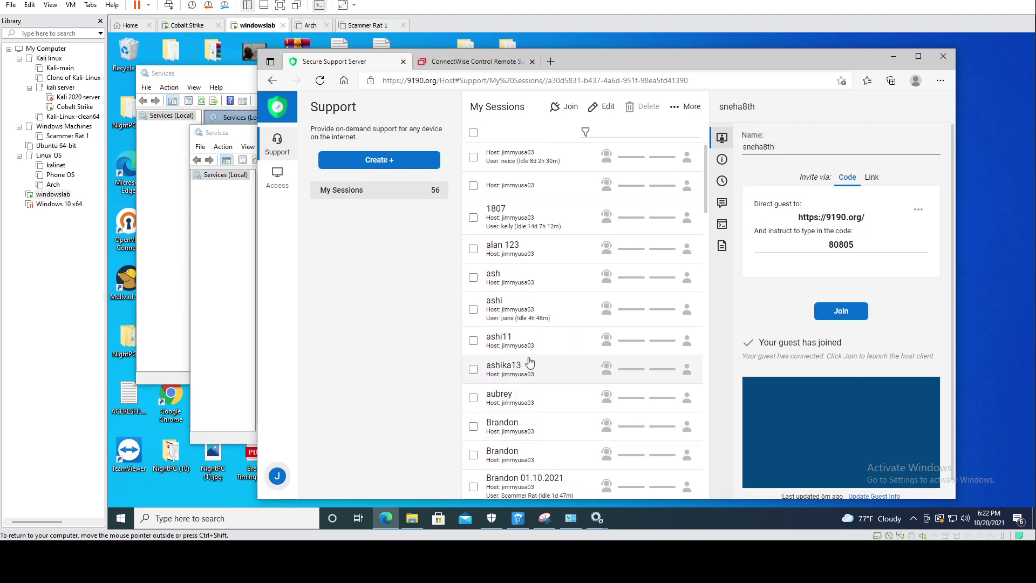
scroll(530, 359, "down", 4)
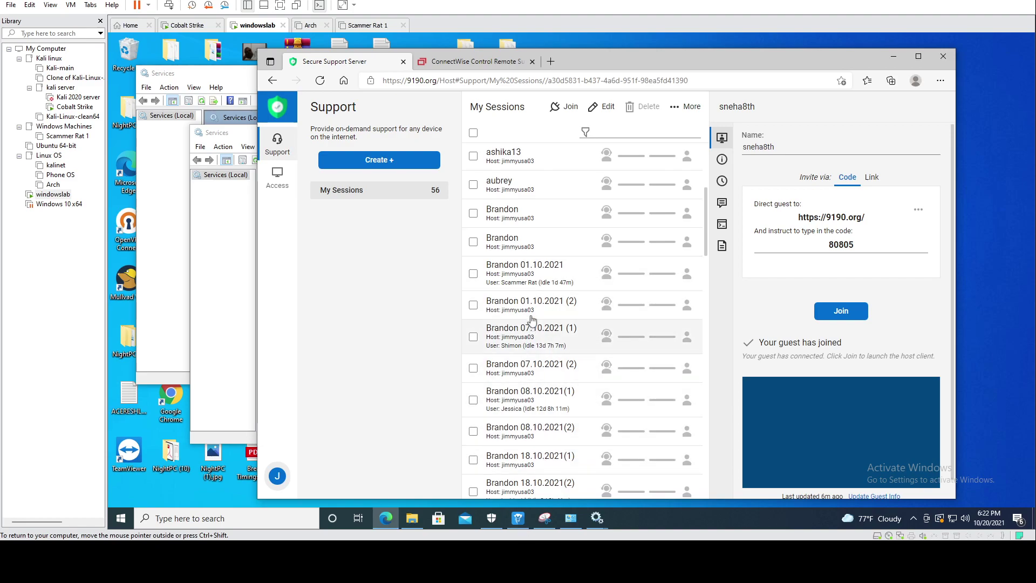
scroll(551, 318, "down", 5)
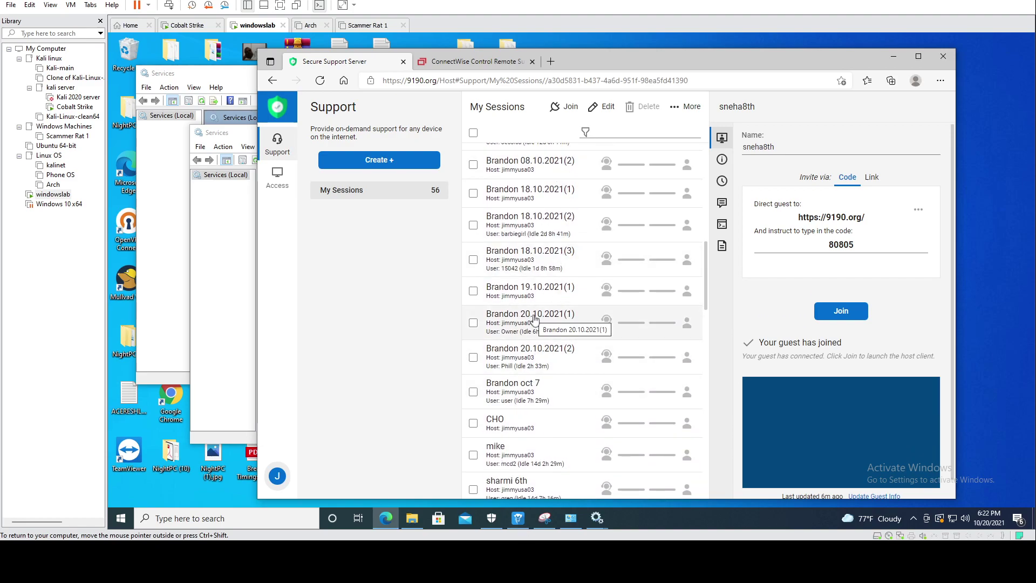